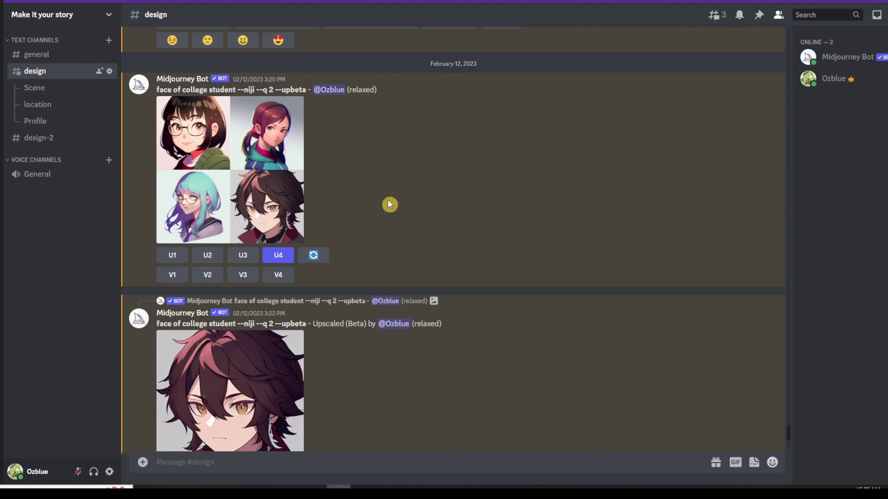
Look over the face prompt and browse the Scene, location and Profile threads before returning to #design.
drag(156, 90, 214, 90)
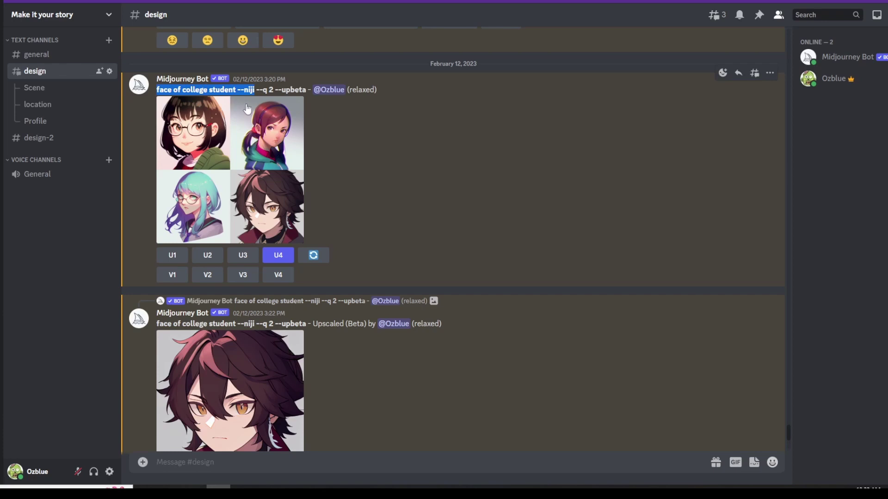
click(393, 195)
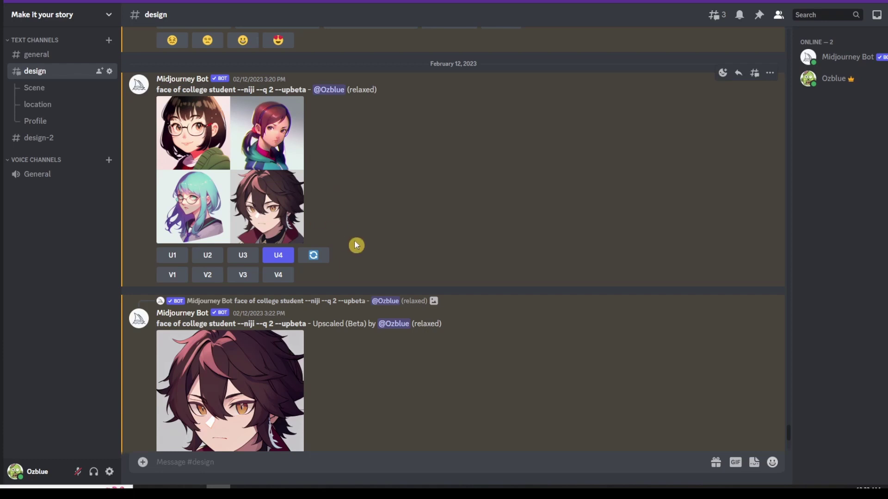
scroll(348, 222, down, 3)
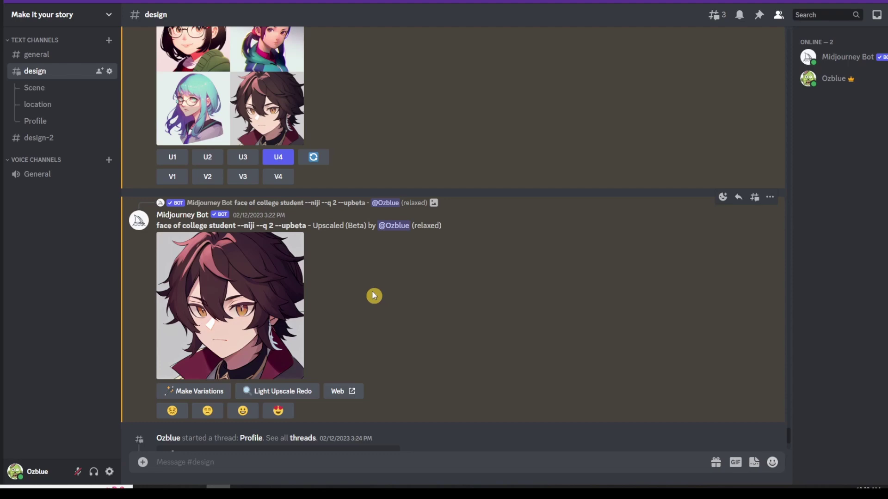
click(68, 95)
click(56, 107)
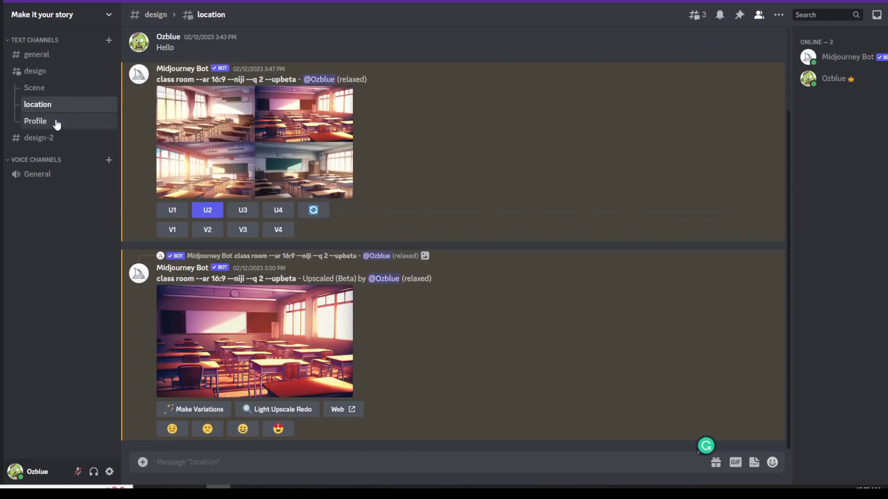
click(56, 121)
click(59, 73)
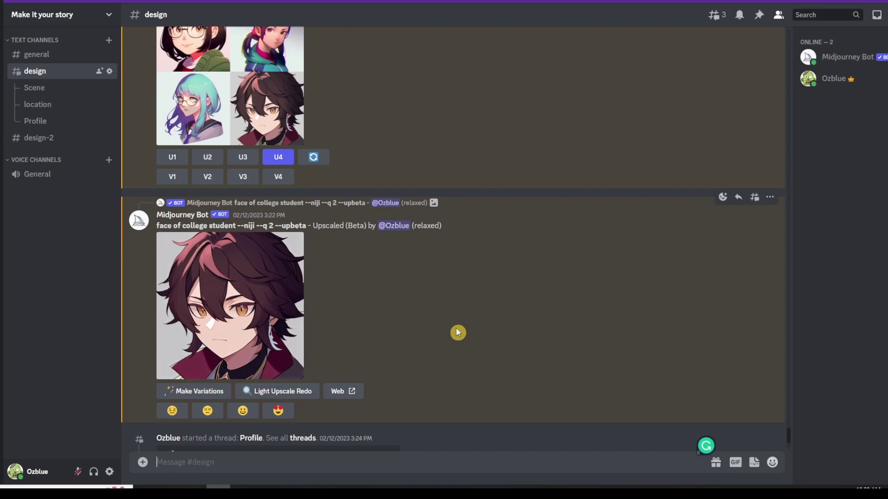
scroll(457, 332, down, 2)
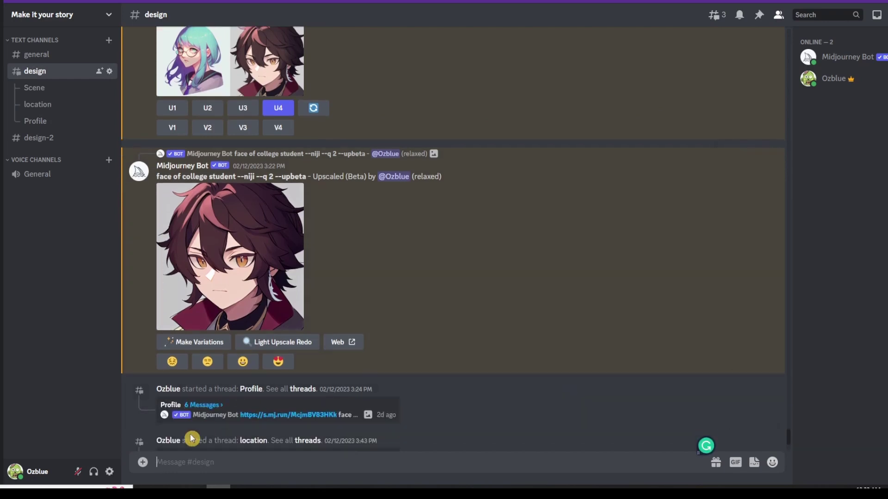
Create a trial thread named Profile with a 'hello' first message.
click(143, 462)
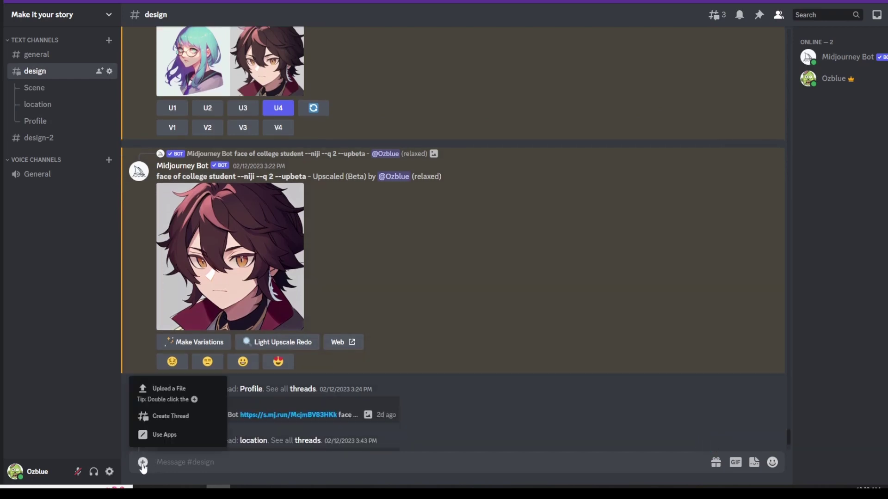
click(190, 423)
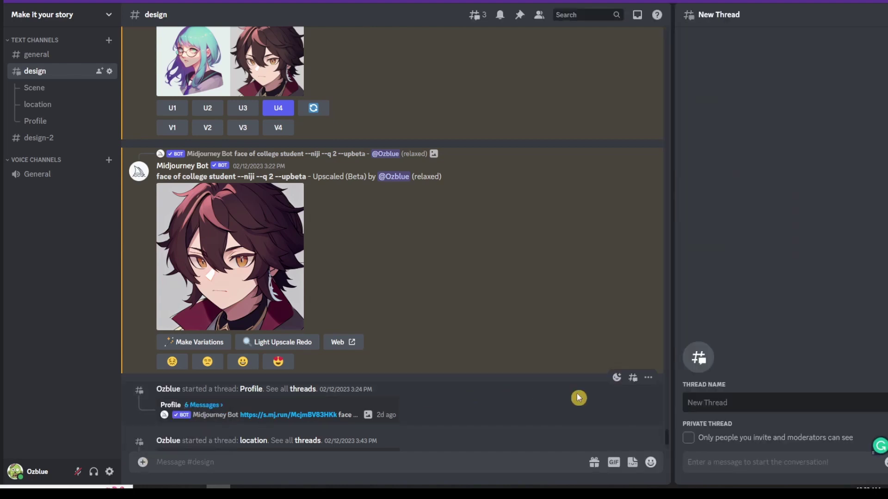
click(738, 399)
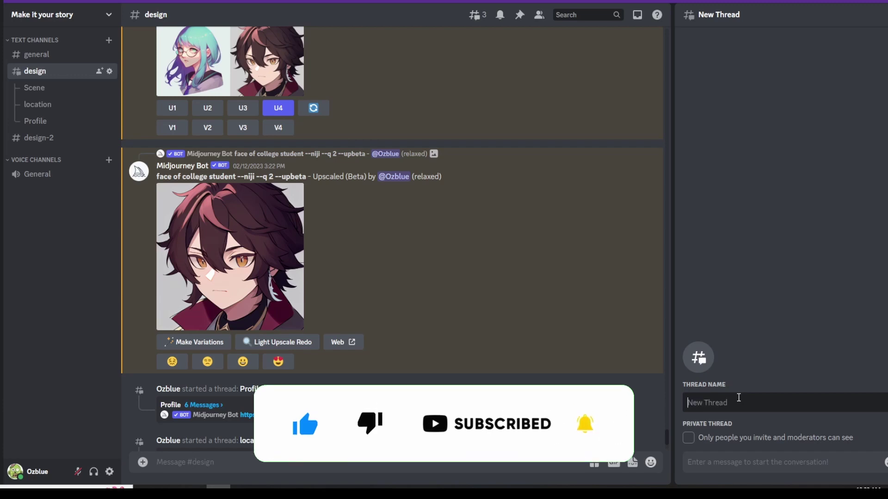
text(Profile)
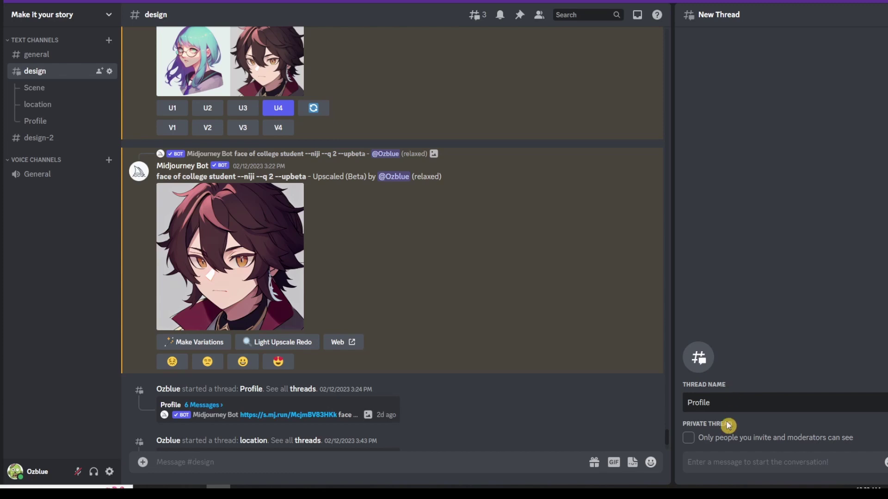
text(hello)
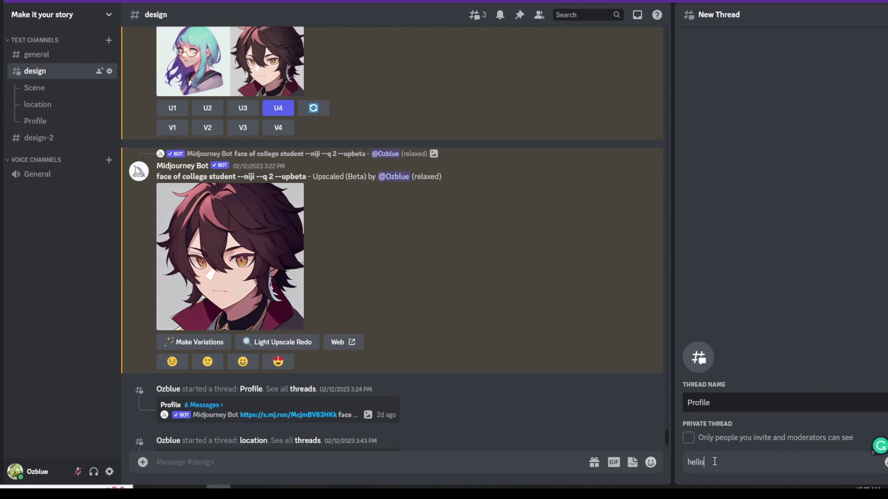
key(Return)
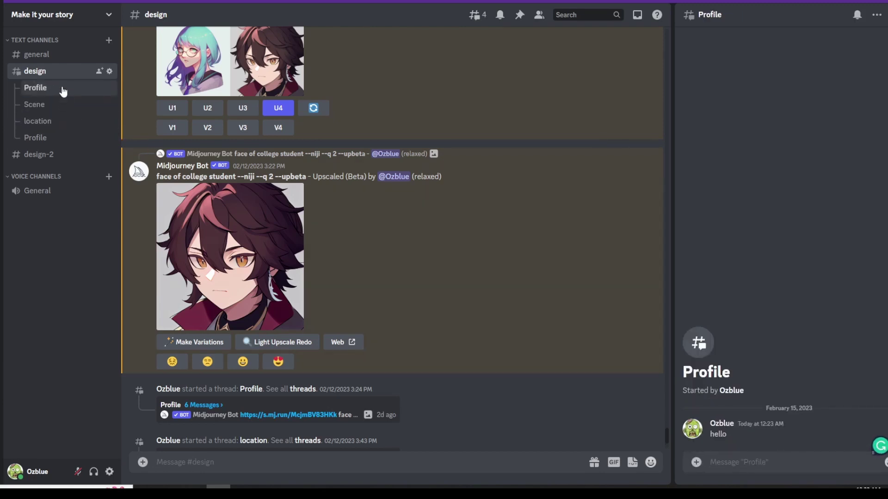
Delete the newly created trial Profile thread.
click(62, 89)
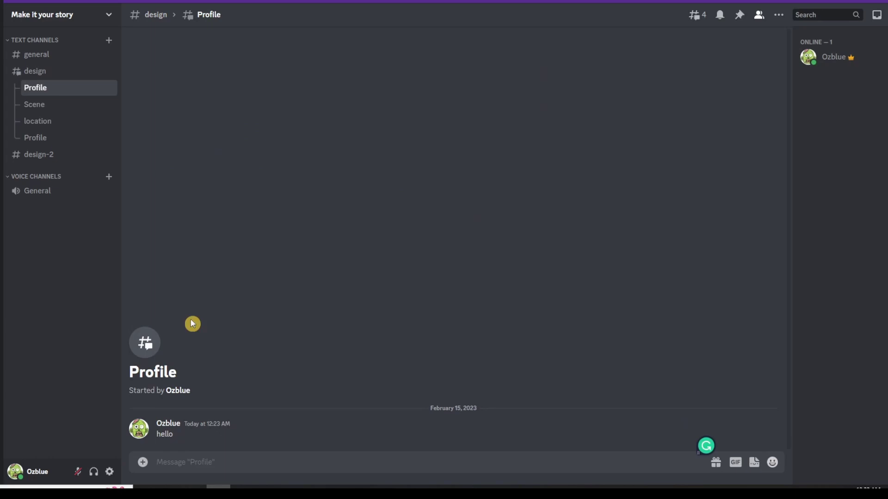
right_click(76, 91)
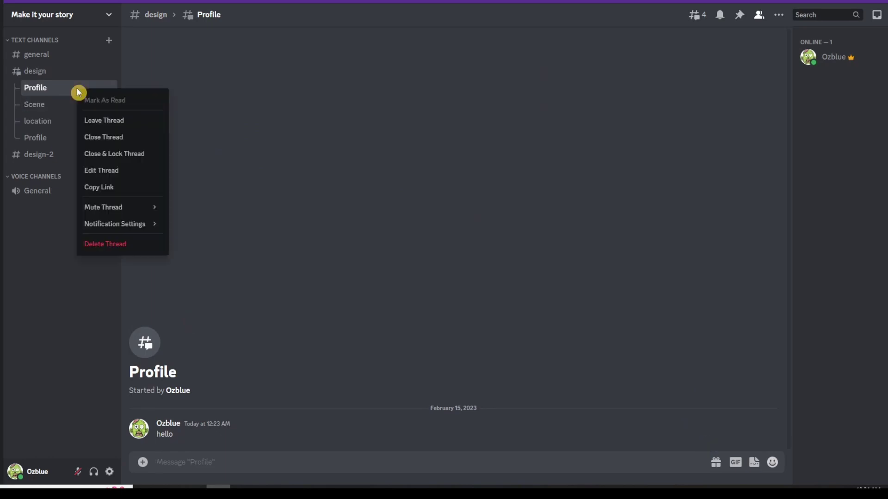
click(117, 246)
click(511, 265)
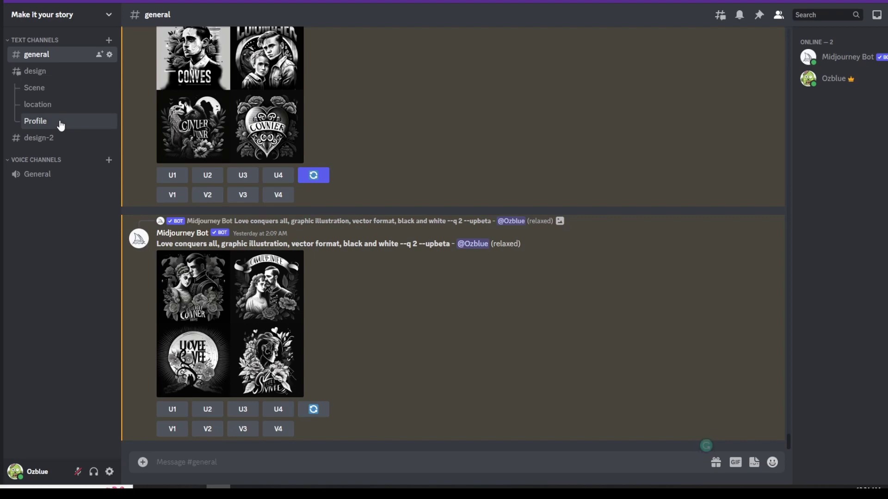
Open the original Profile thread and scroll through its Midjourney character grids.
click(59, 122)
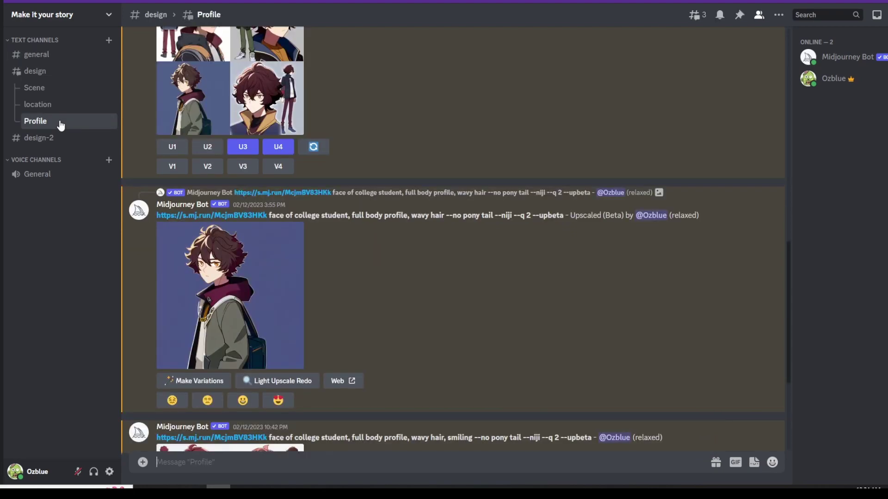
scroll(476, 250, up, 15)
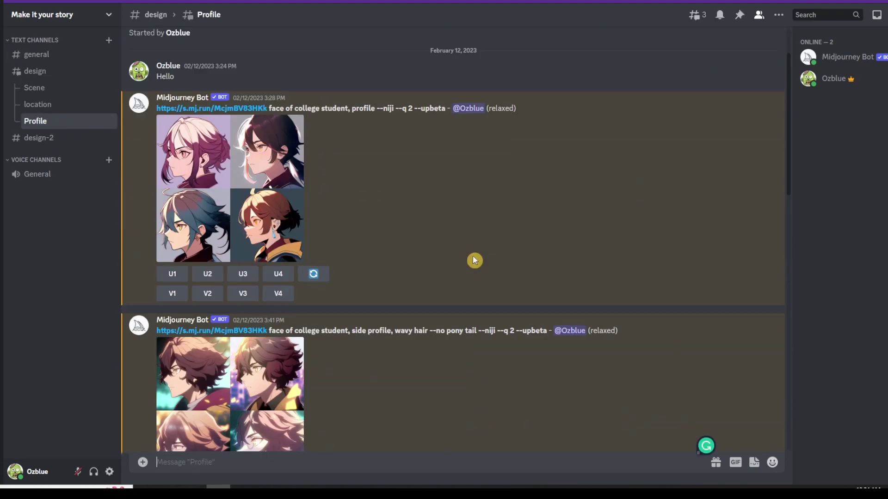
scroll(474, 261, down, 1)
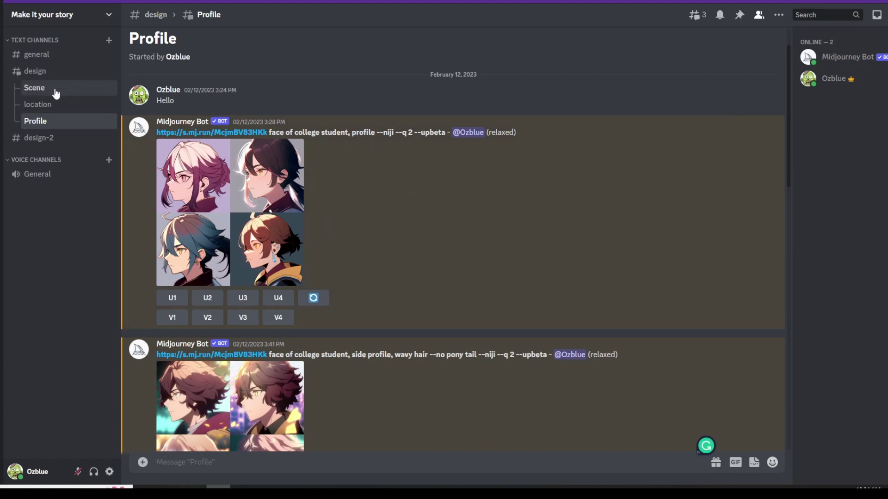
Copy the upscaled student image link from #design and paste it into a new /imagine prompt in Profile.
click(54, 74)
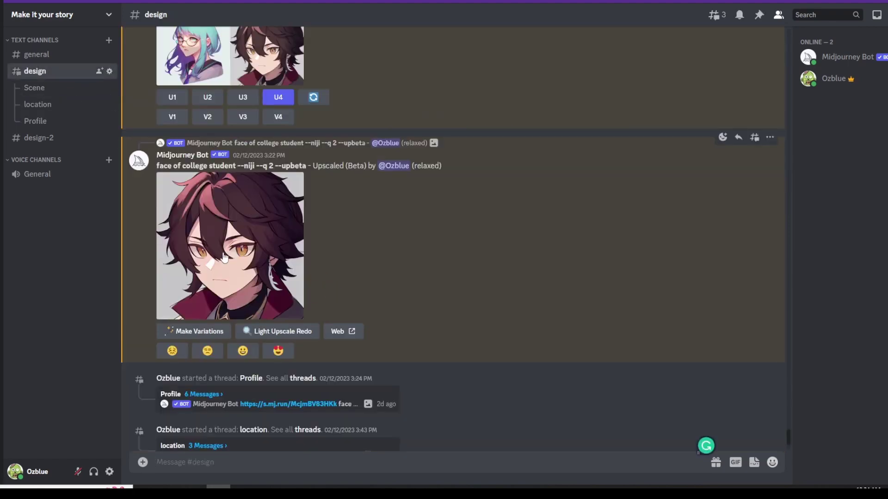
right_click(226, 278)
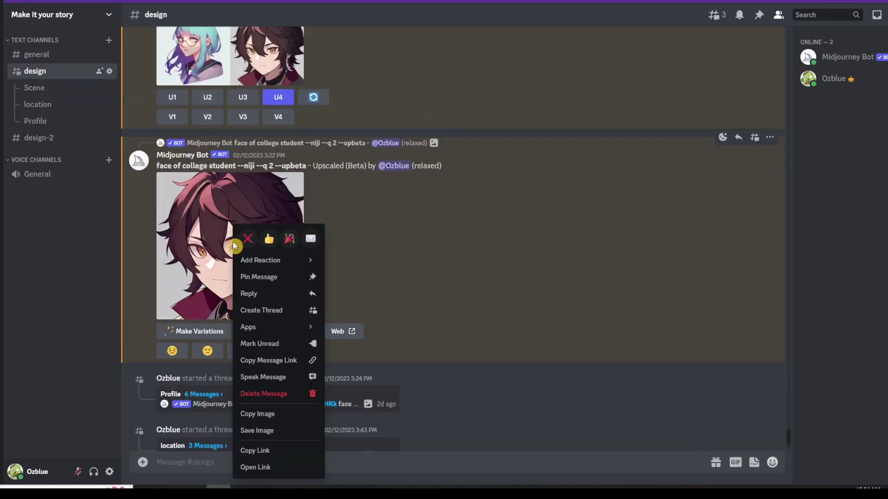
click(270, 452)
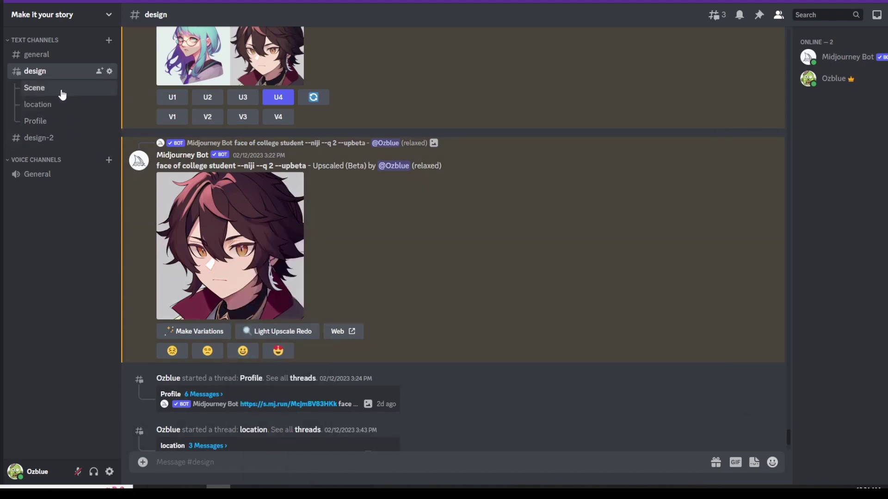
click(52, 125)
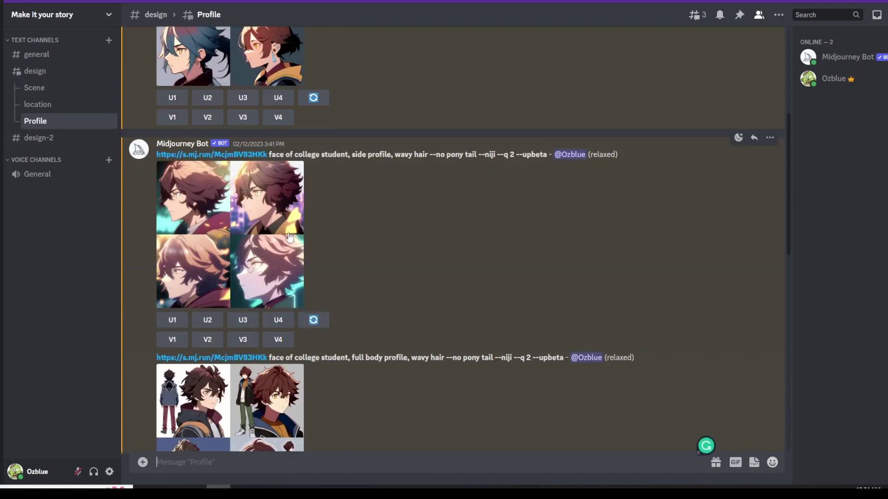
scroll(290, 237, up, 5)
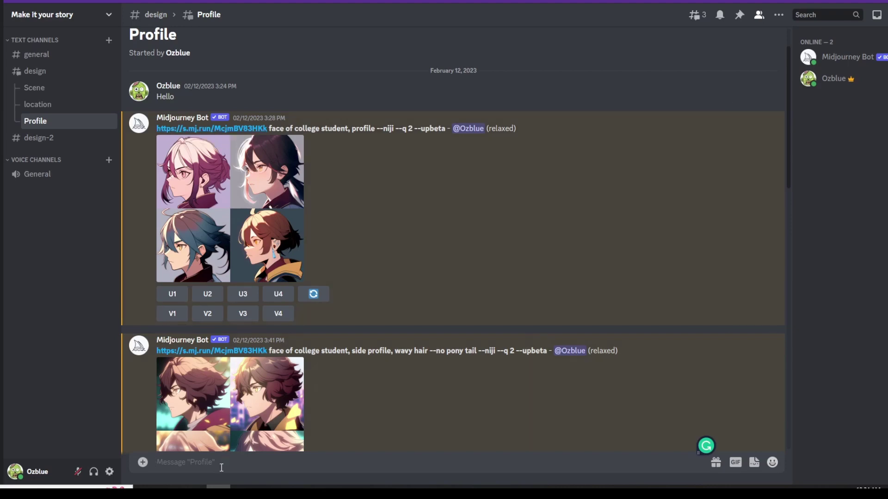
text(/)
key(Tab)
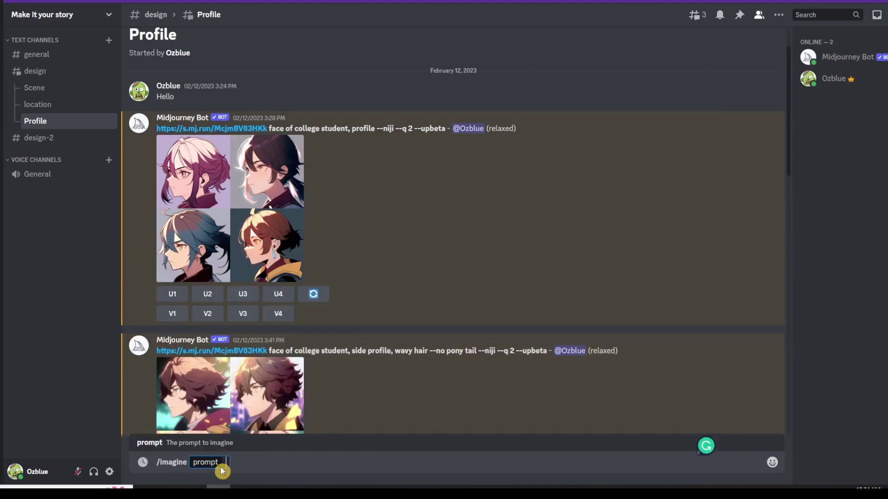
key(ctrl+v)
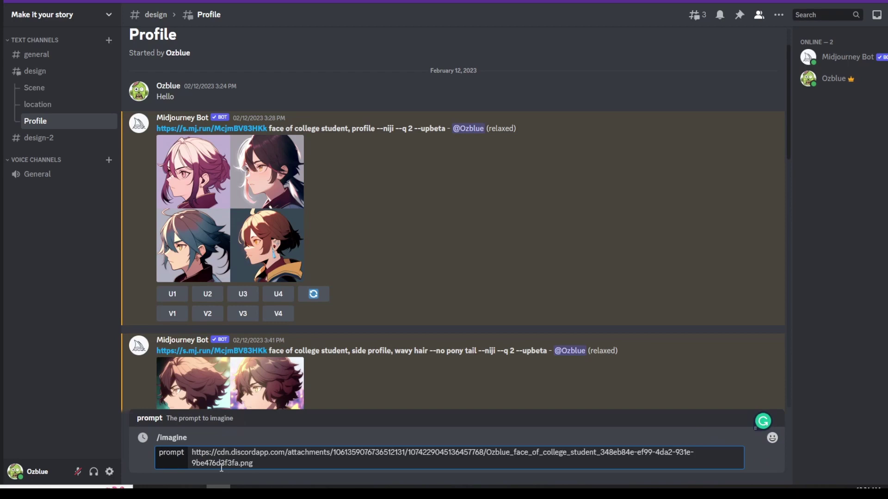
Append 'face of college student, profile' after the image link and submit the prompt.
click(270, 128)
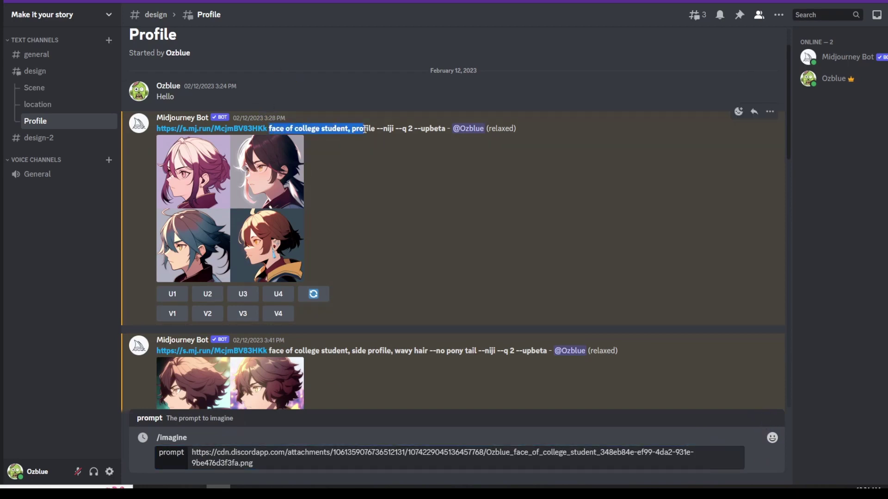
drag(365, 129, 392, 129)
key(ctrl+c)
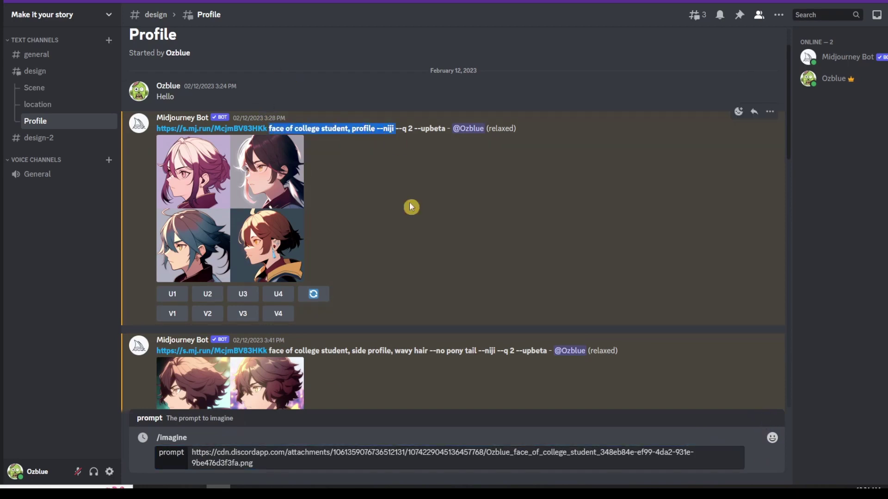
click(294, 464)
key(ctrl+v)
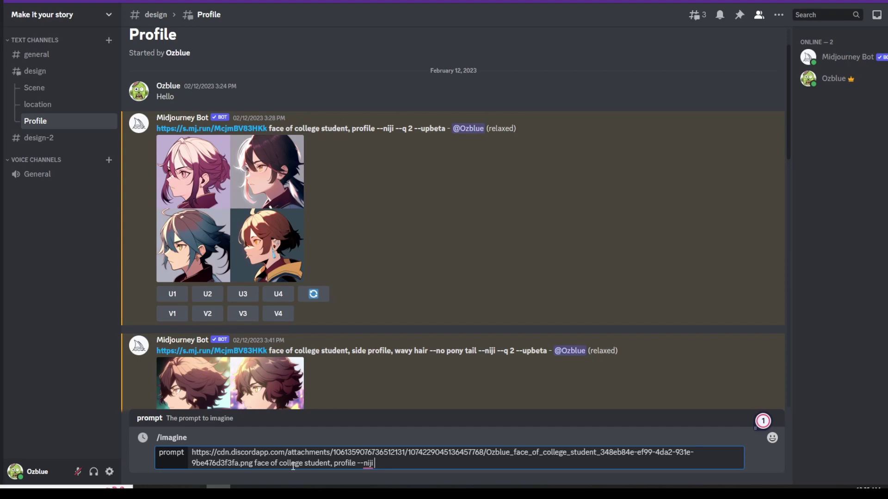
key(Return)
Scroll through Profile, highlight 'face of college student', then show #design with the upscaled face.
scroll(376, 376, up, 10)
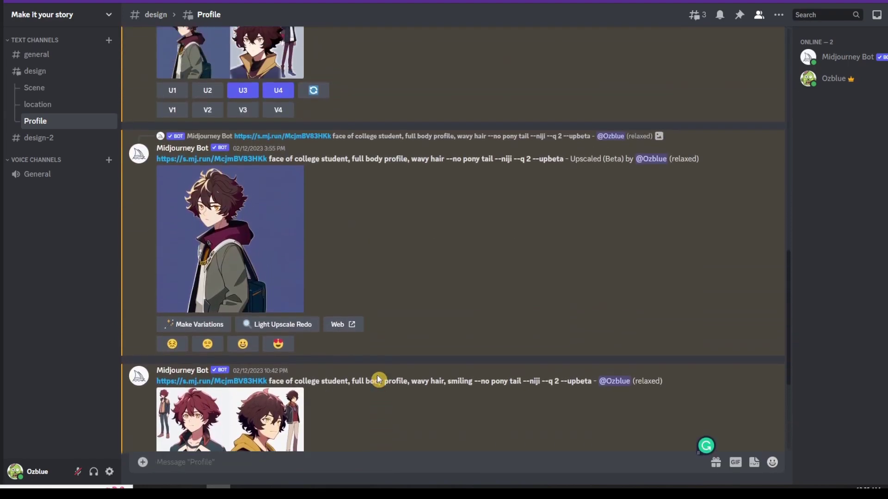
scroll(378, 380, up, 8)
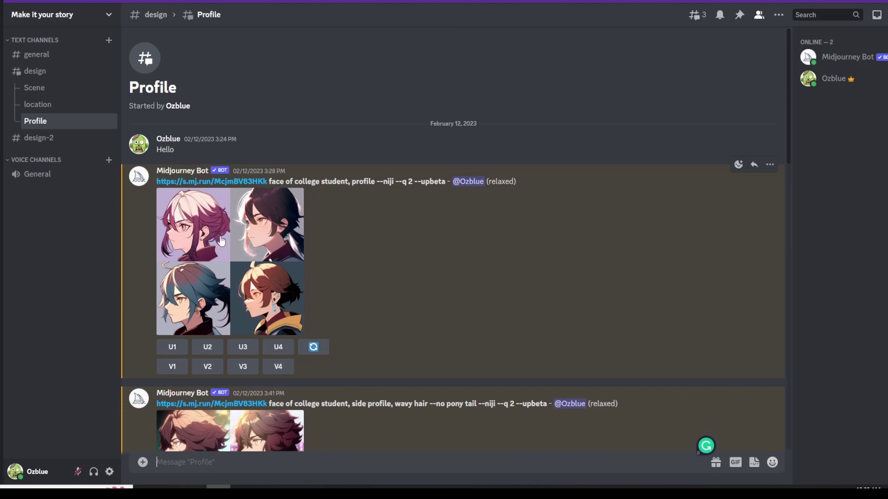
click(35, 71)
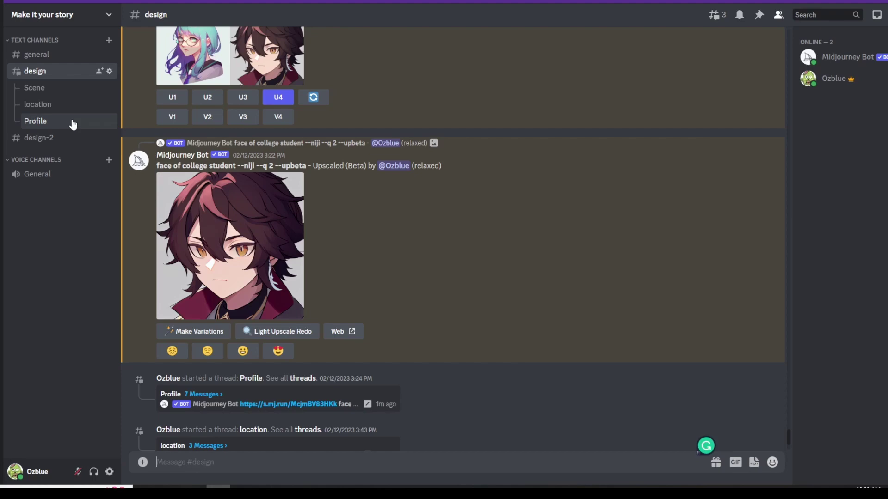
click(65, 120)
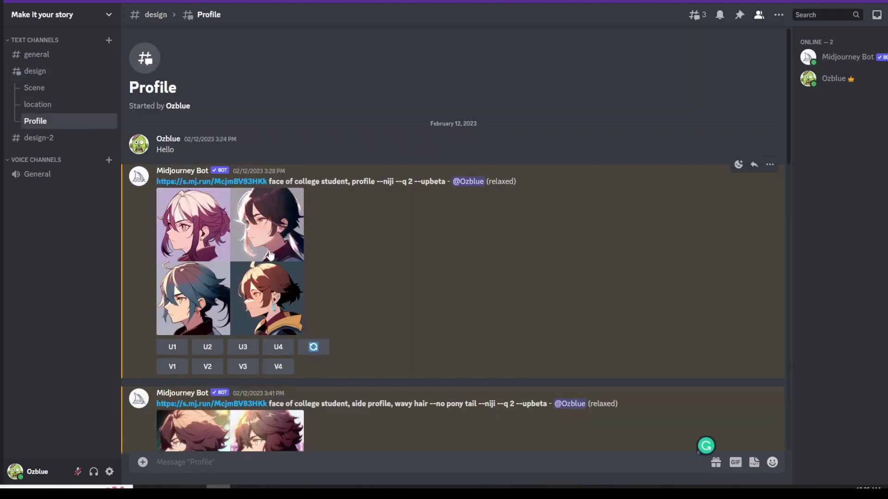
scroll(359, 315, down, 3)
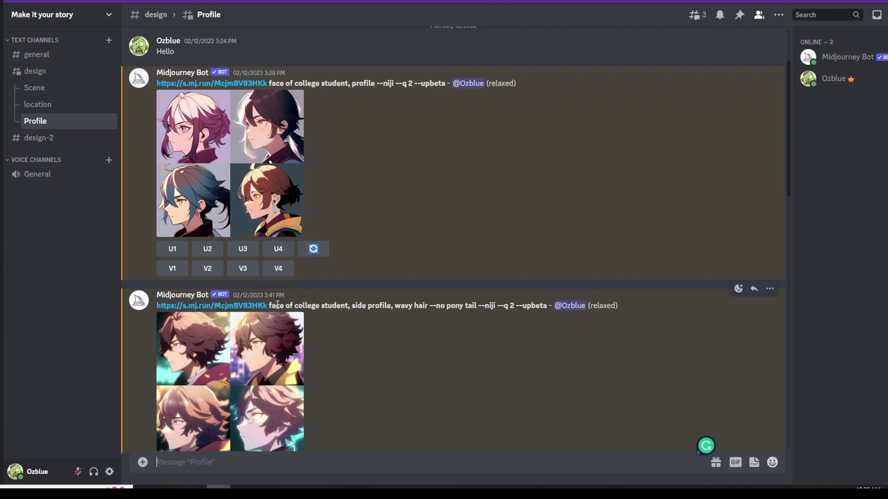
drag(270, 305, 349, 305)
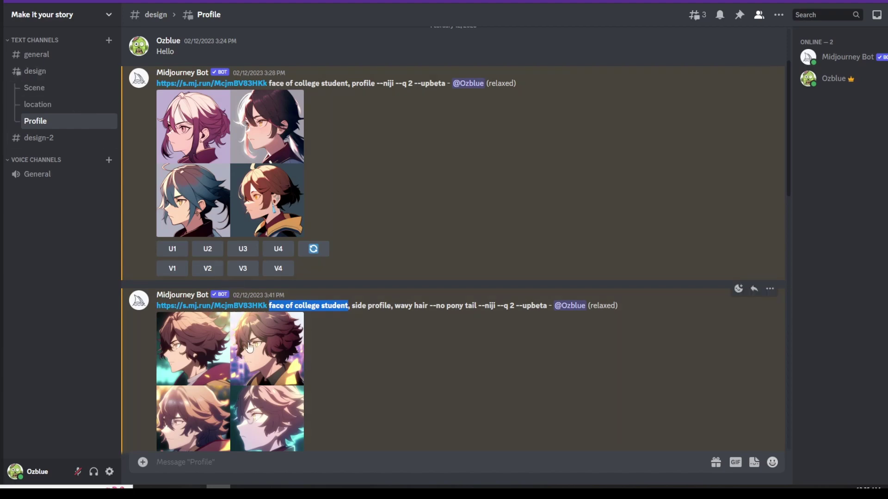
click(59, 74)
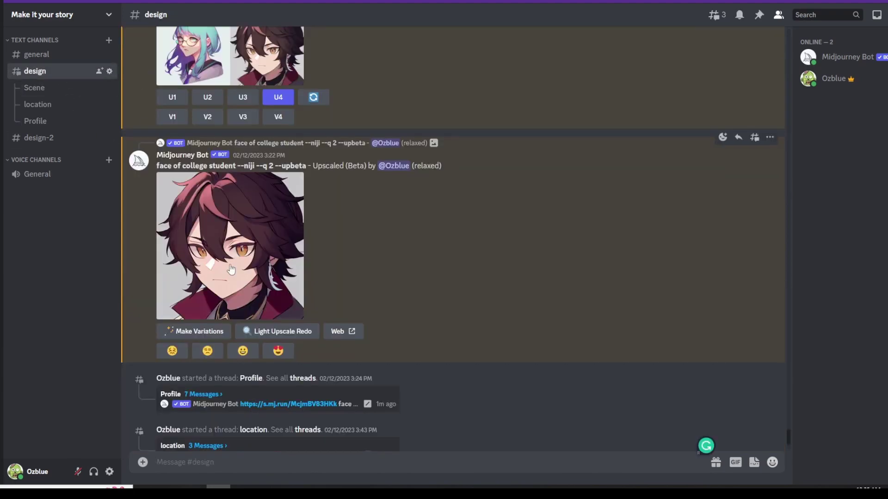
Reopen Profile and highlight the --no pony tail parameter in the full-body wavy-hair prompt.
click(59, 120)
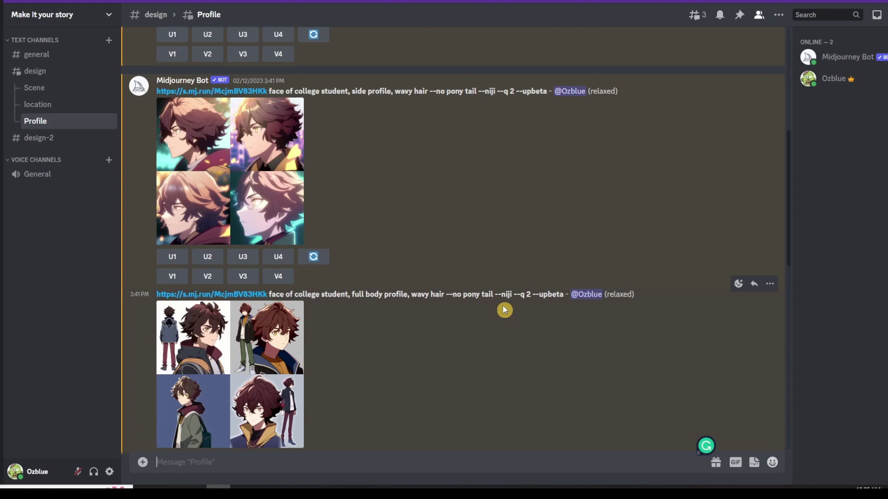
drag(448, 295, 468, 296)
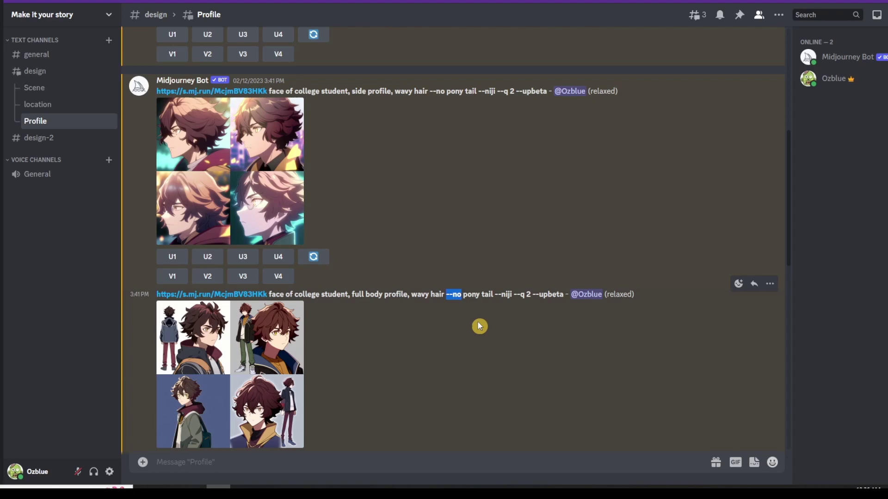
click(458, 300)
mouse_move(445, 293)
mouse_down()
mouse_move(473, 296)
mouse_move(461, 296)
mouse_up()
click(455, 295)
click(504, 306)
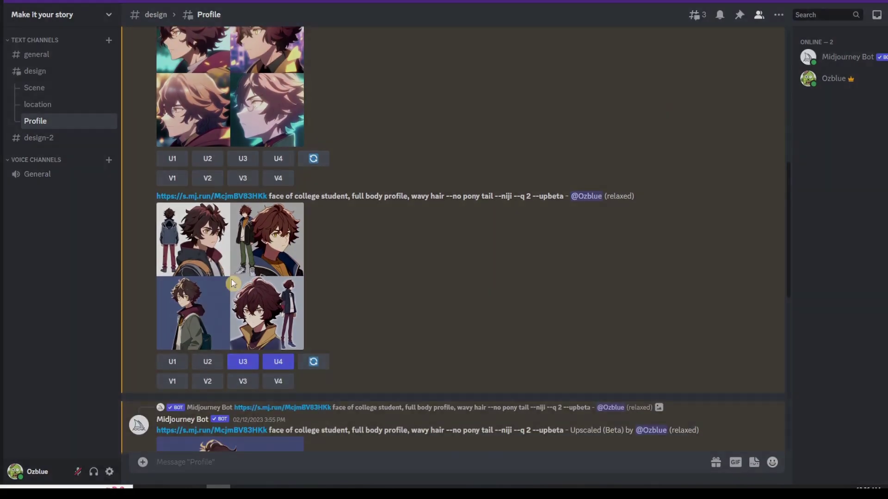
click(231, 278)
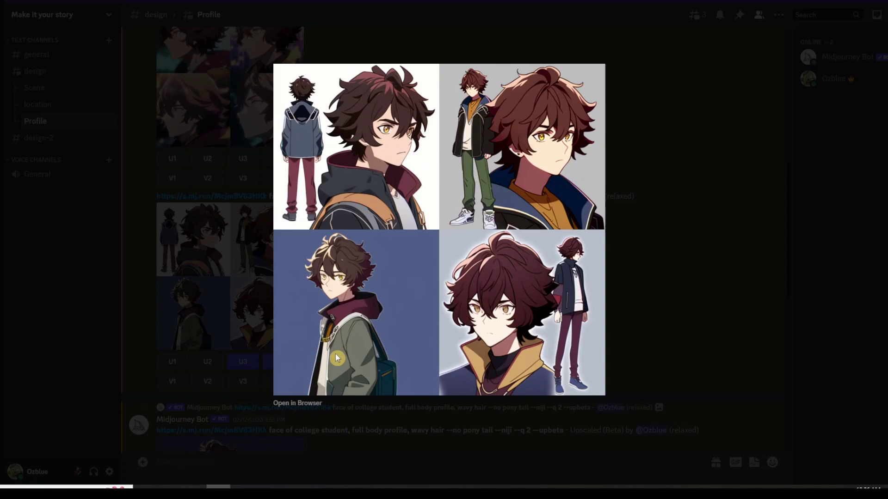
click(653, 347)
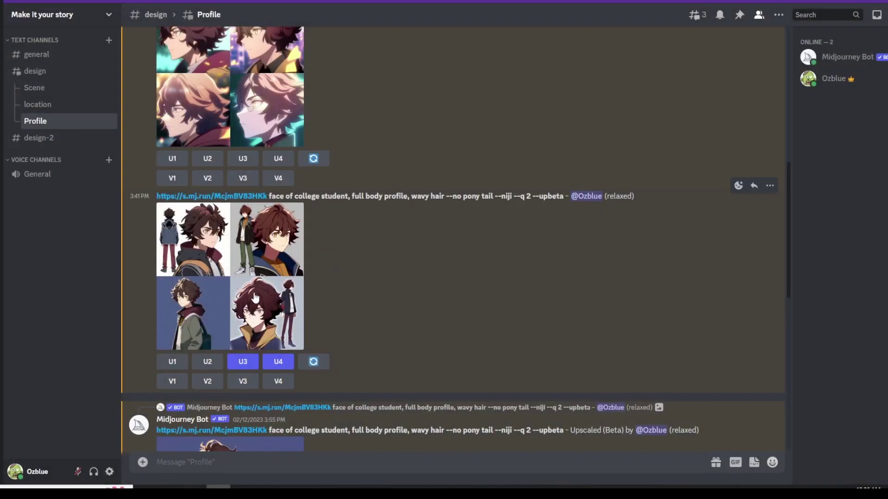
Scroll the Profile thread to view the upscaled full-body, wavy-hair student.
scroll(255, 297, down, 2)
scroll(393, 273, down, 3)
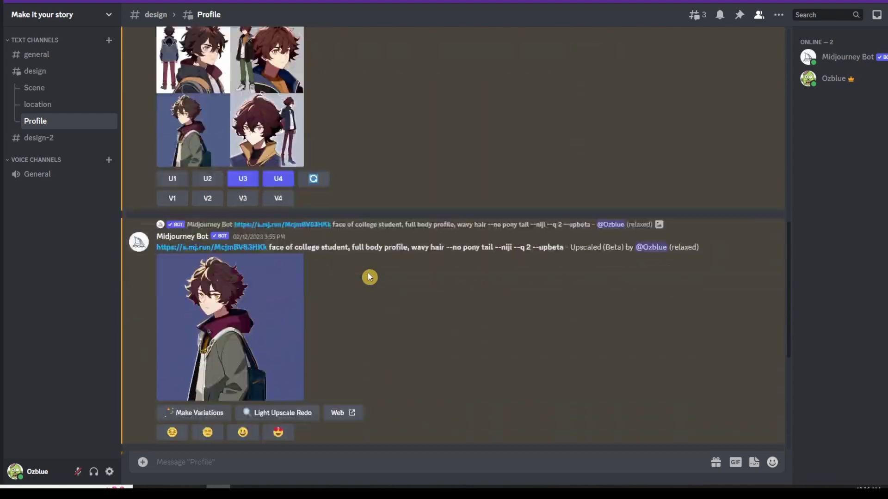
scroll(251, 297, up, 1)
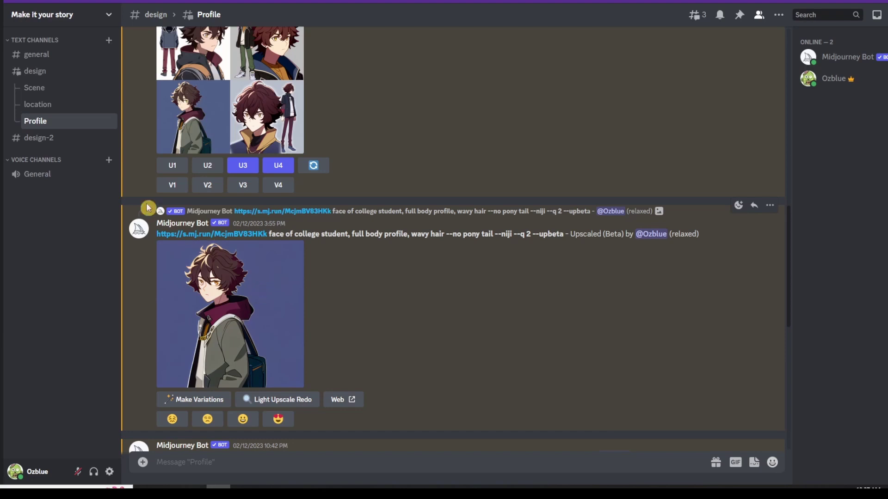
Go to the location thread and select 'class room' in its prompt.
click(40, 79)
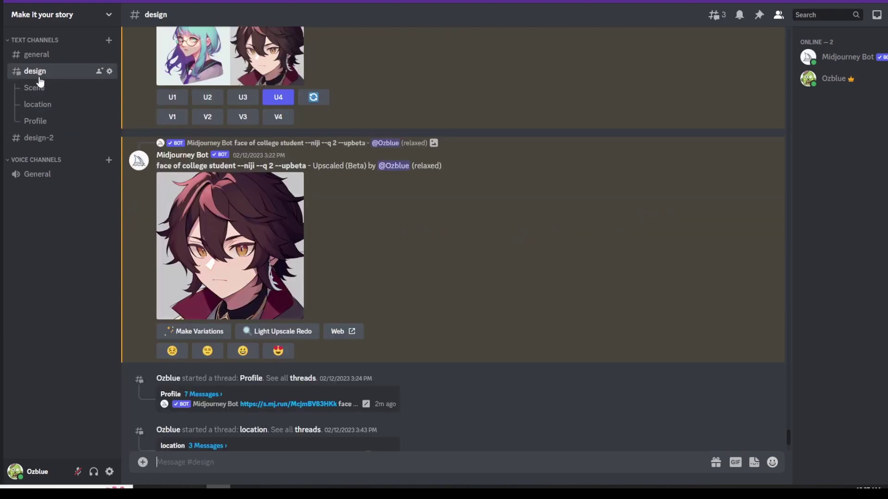
scroll(389, 311, down, 1)
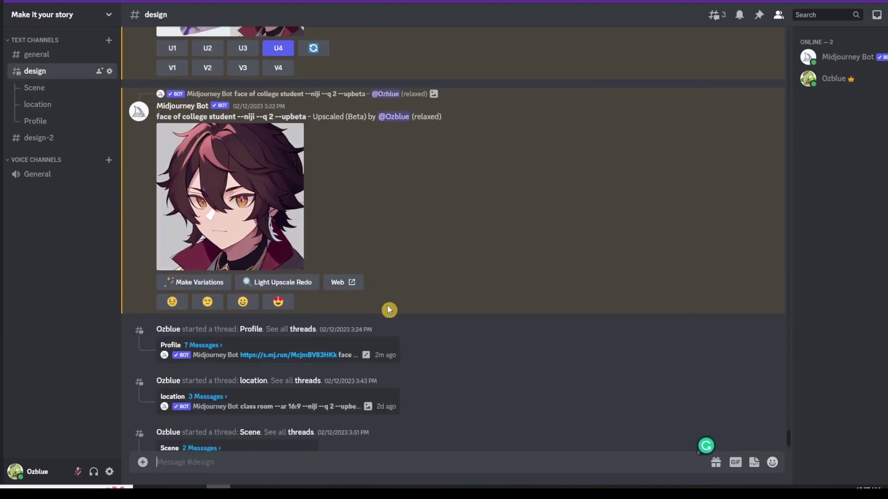
click(68, 110)
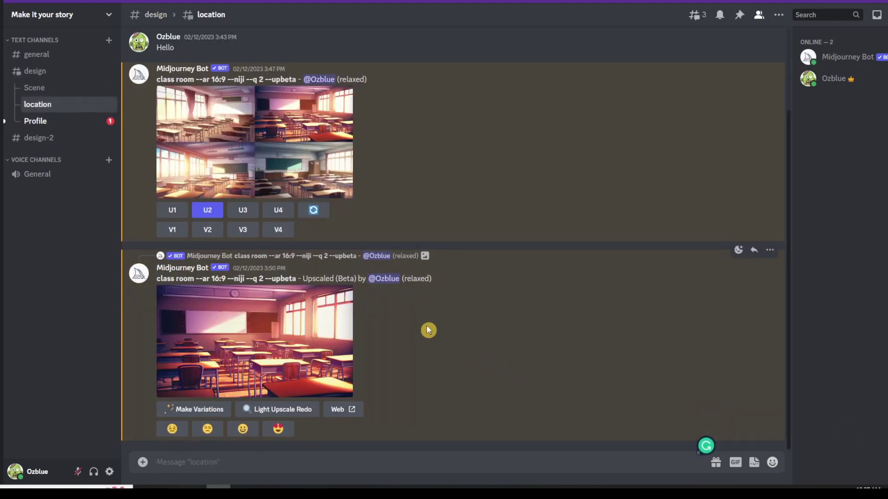
scroll(428, 329, up, 1)
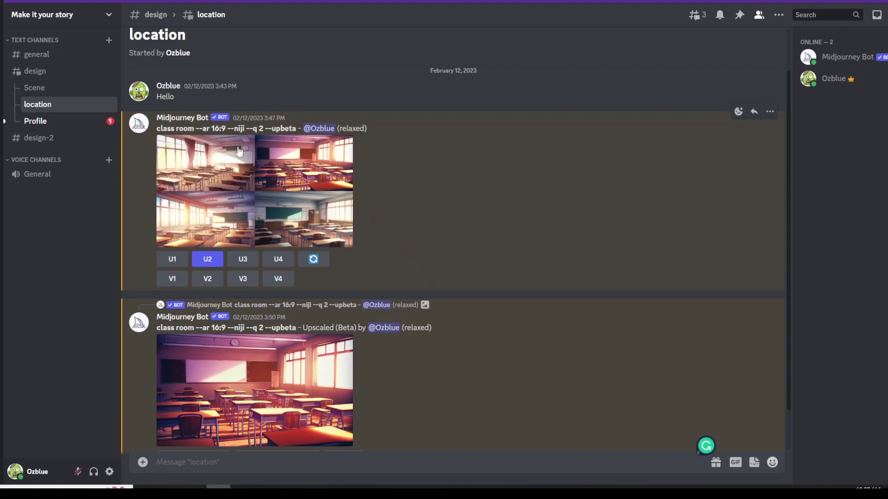
drag(157, 129, 197, 130)
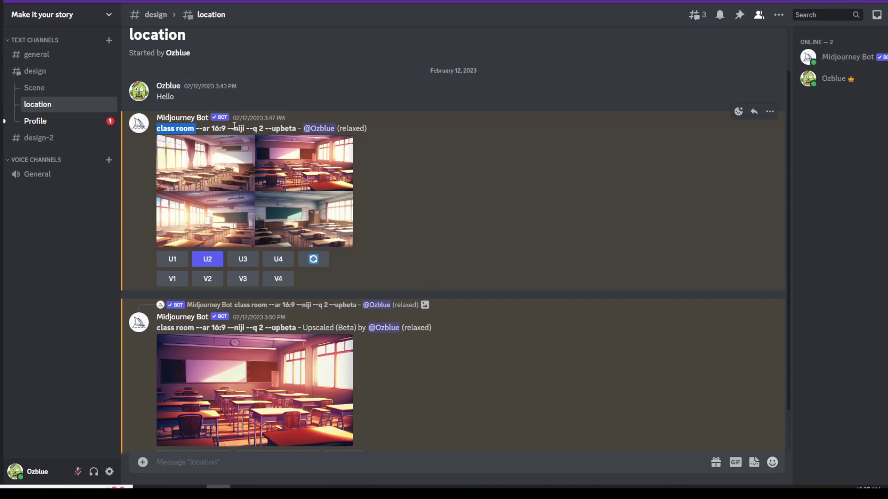
click(450, 218)
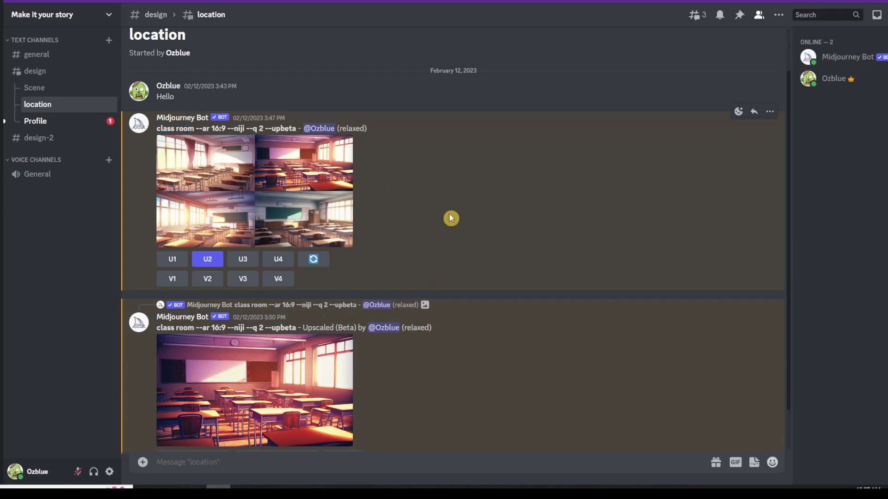
View the four-classroom grid and upscaled classroom image enlarged, then open the Scene thread.
click(237, 207)
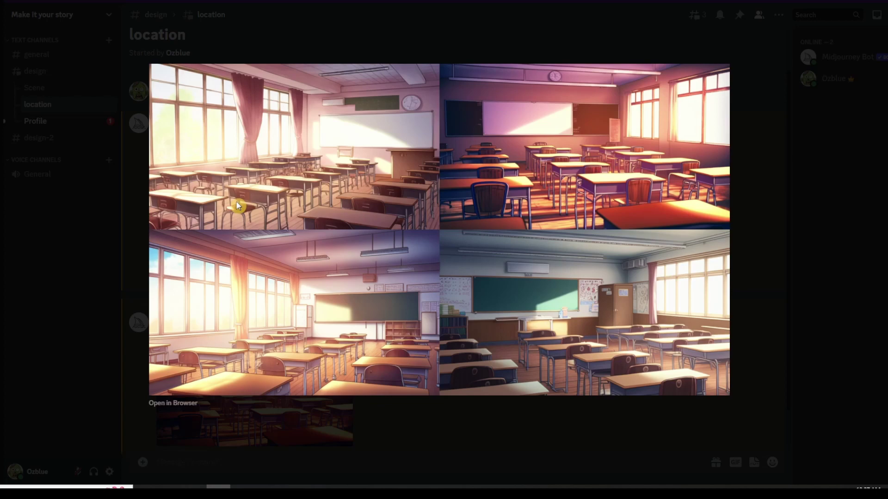
click(451, 442)
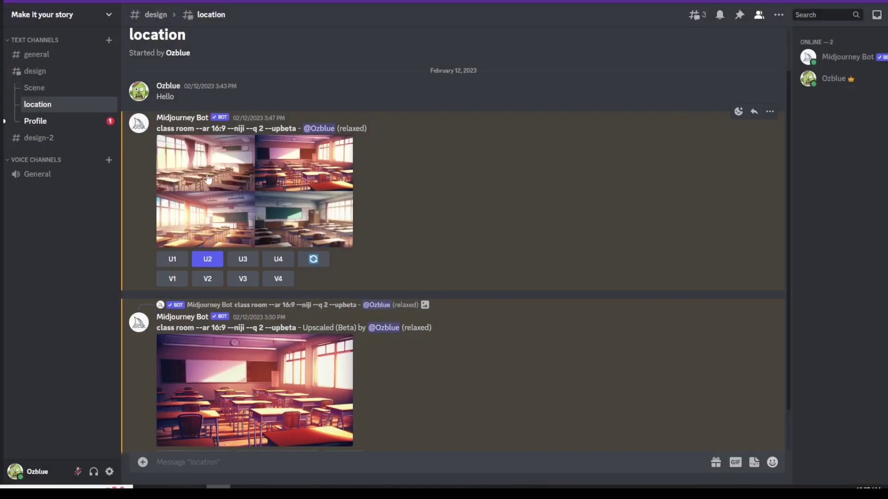
scroll(480, 361, down, 2)
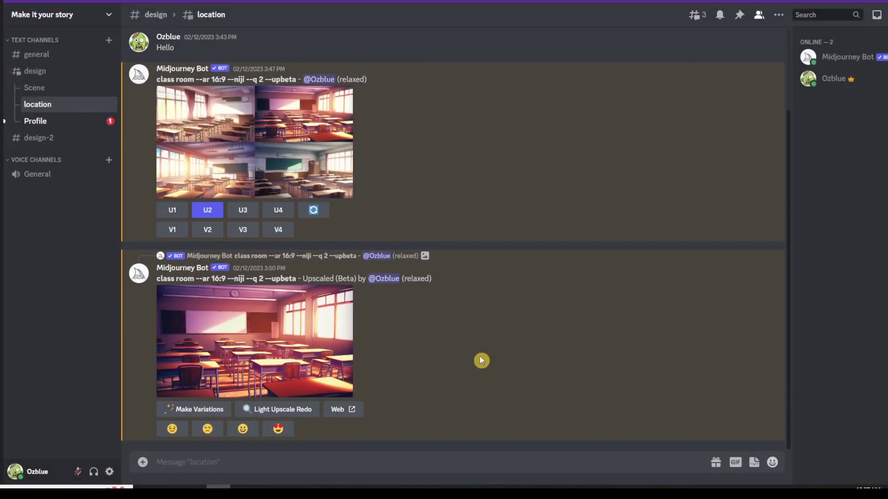
click(268, 350)
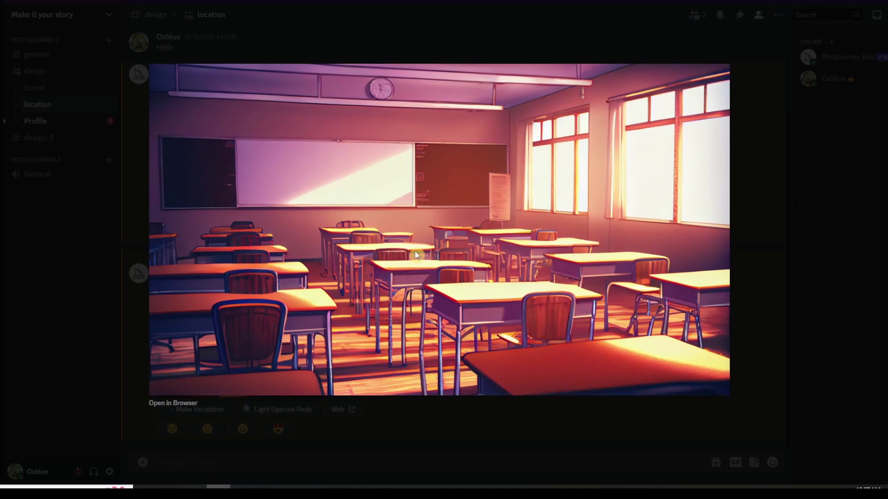
click(494, 477)
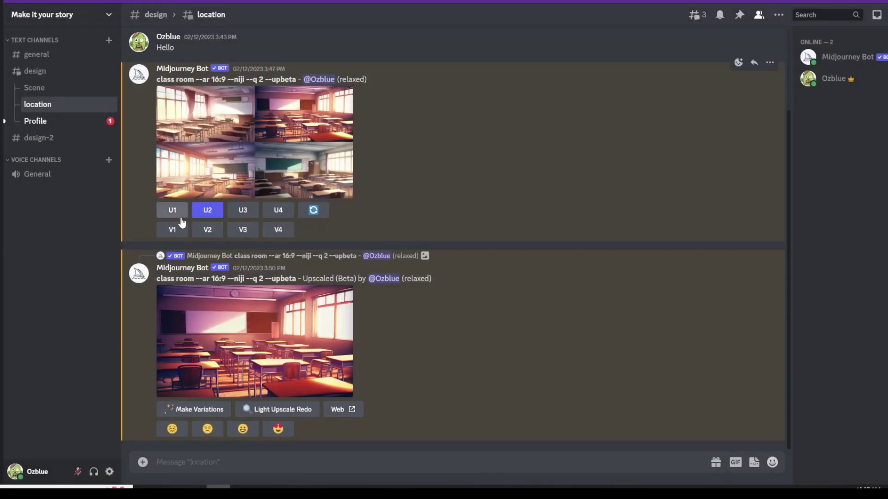
click(139, 147)
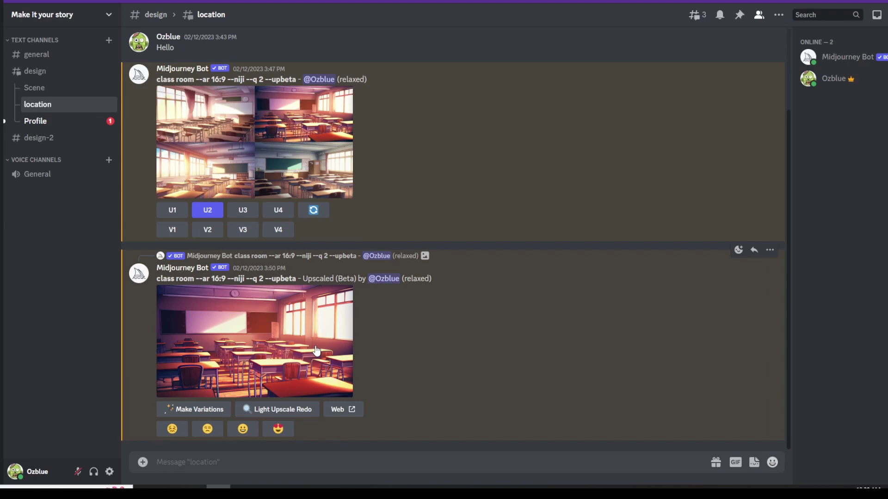
click(65, 89)
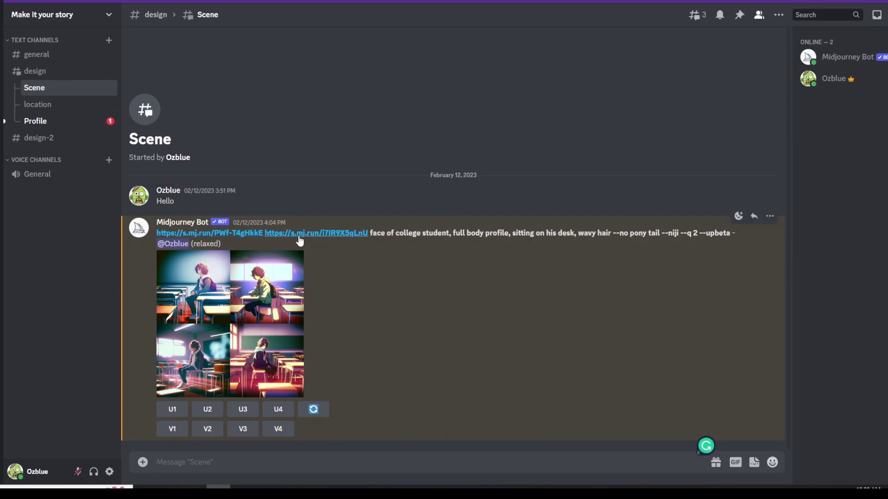
Copy the upscaled character image link from Profile and start a Scene /imagine prompt with it.
drag(373, 233, 151, 241)
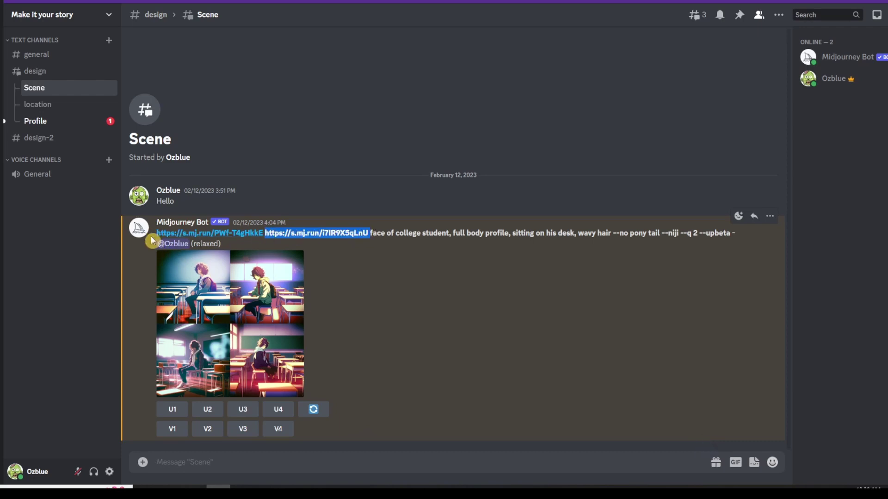
click(48, 123)
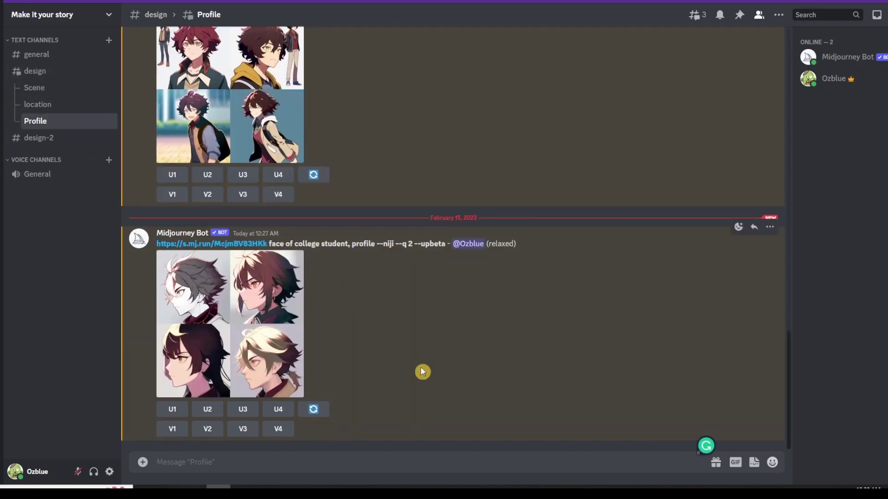
scroll(423, 371, up, 4)
scroll(422, 372, up, 3)
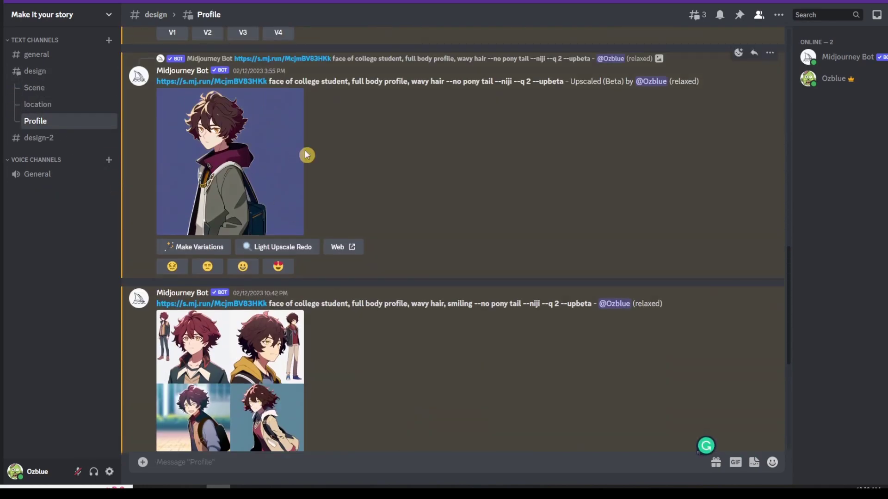
right_click(223, 165)
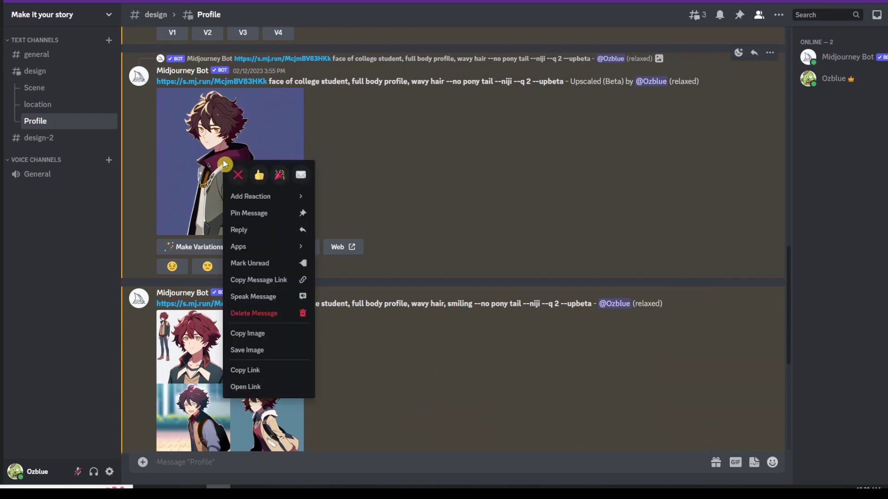
click(283, 370)
click(59, 88)
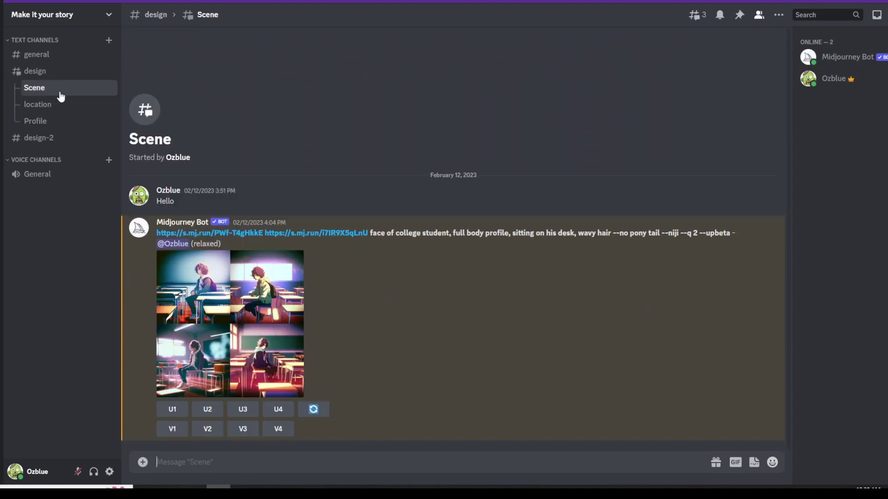
text(/)
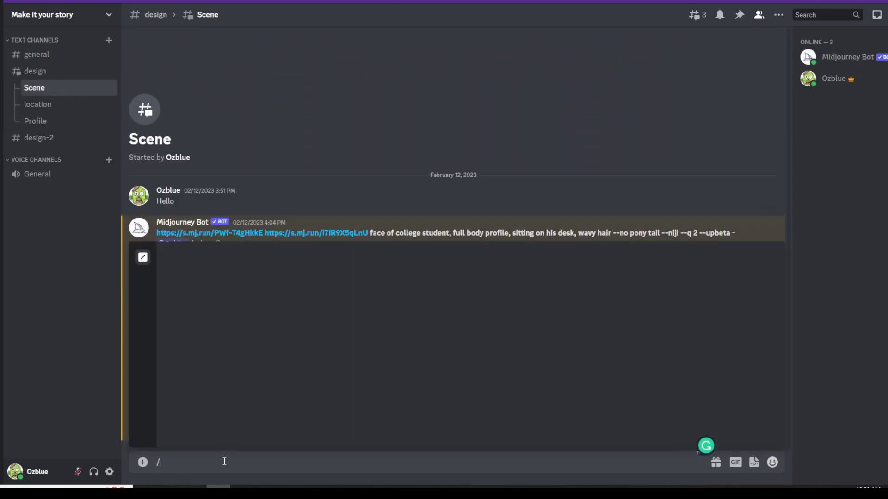
key(Tab)
key(ctrl+v)
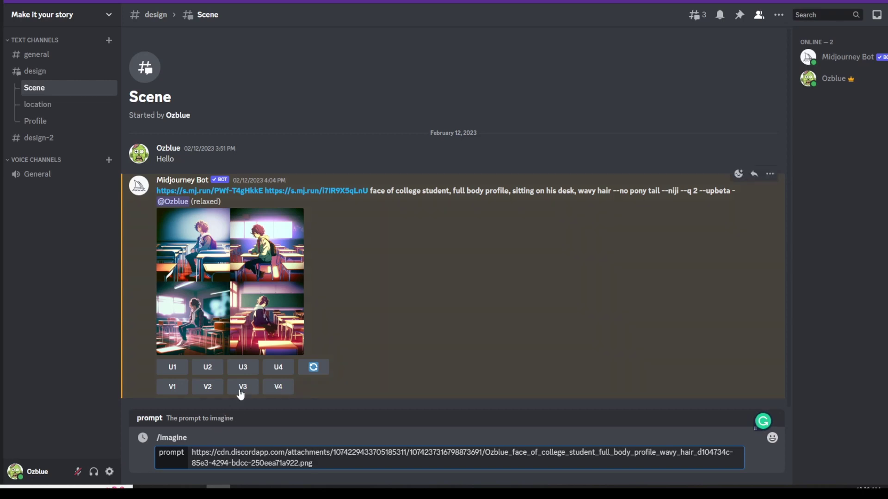
Copy the upscaled classroom image link and paste it after the character link.
click(65, 107)
right_click(250, 337)
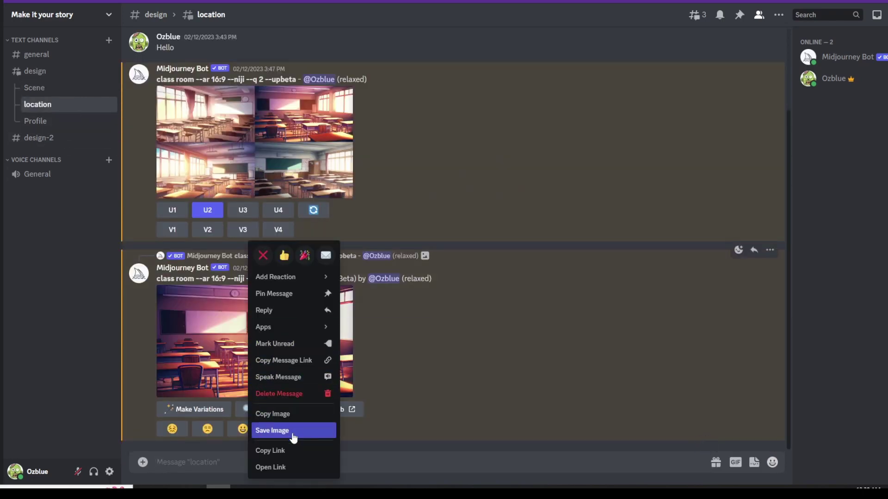
click(300, 458)
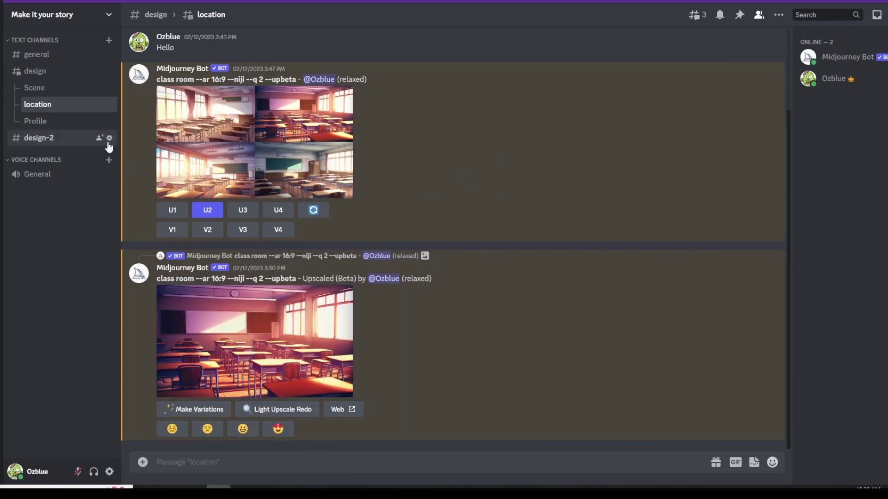
click(49, 87)
click(345, 465)
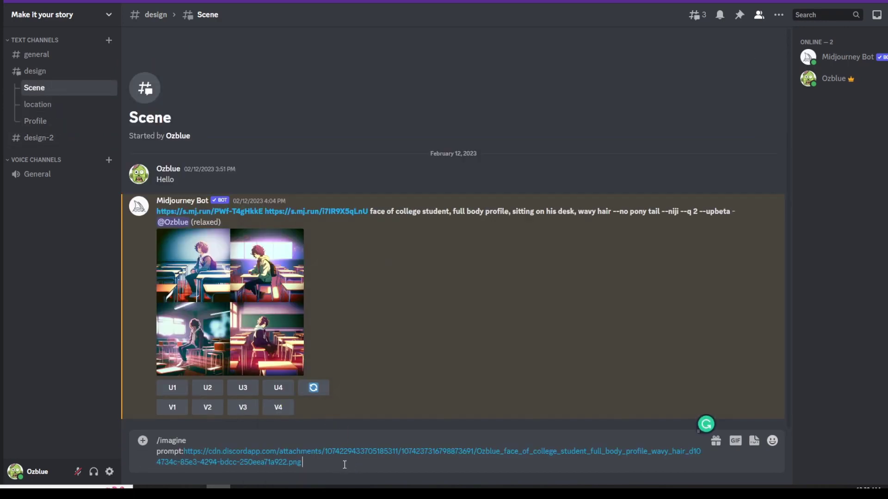
key(ctrl+v)
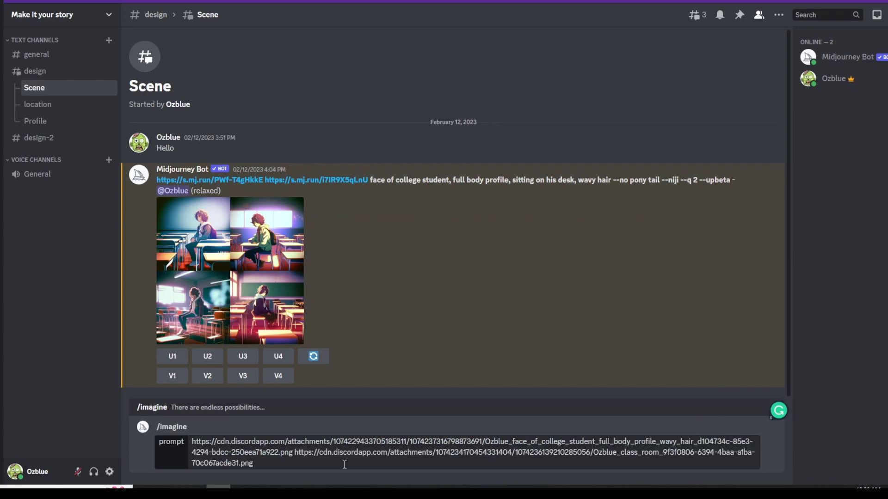
Append the earlier 'sitting on his desk, wavy hair' description with --niji and send it.
double_click(379, 179)
drag(381, 180, 509, 182)
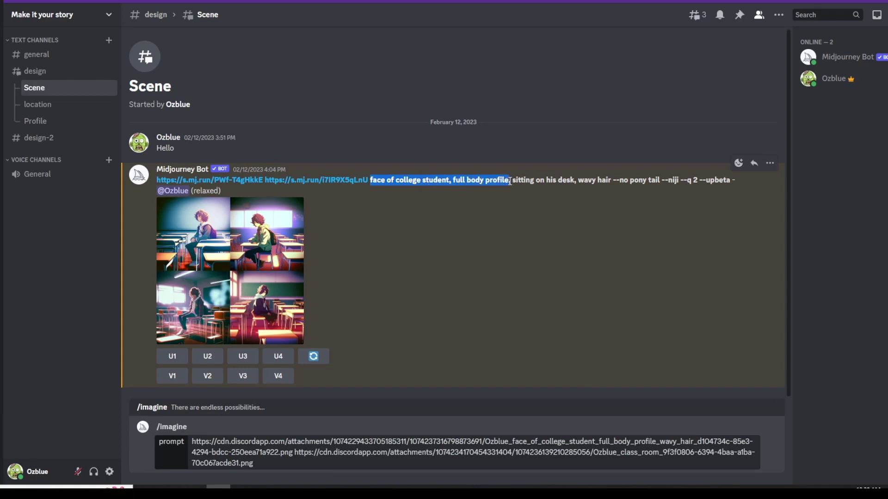
drag(510, 181, 679, 179)
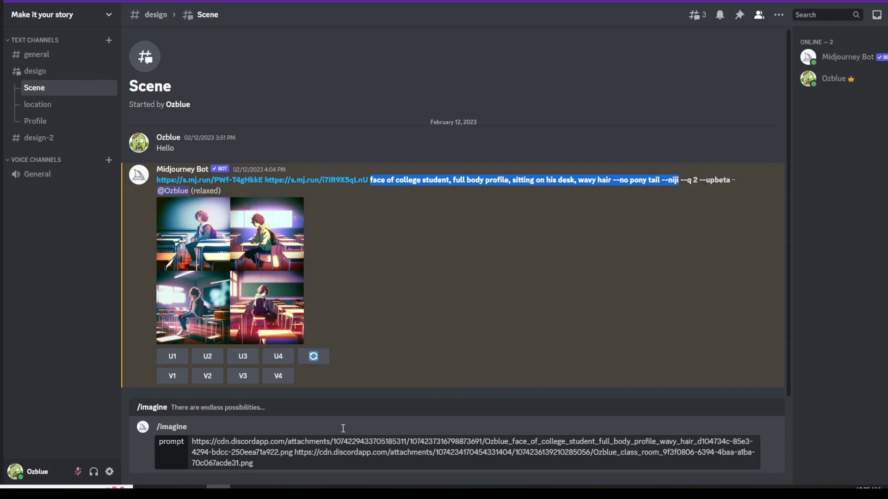
click(301, 463)
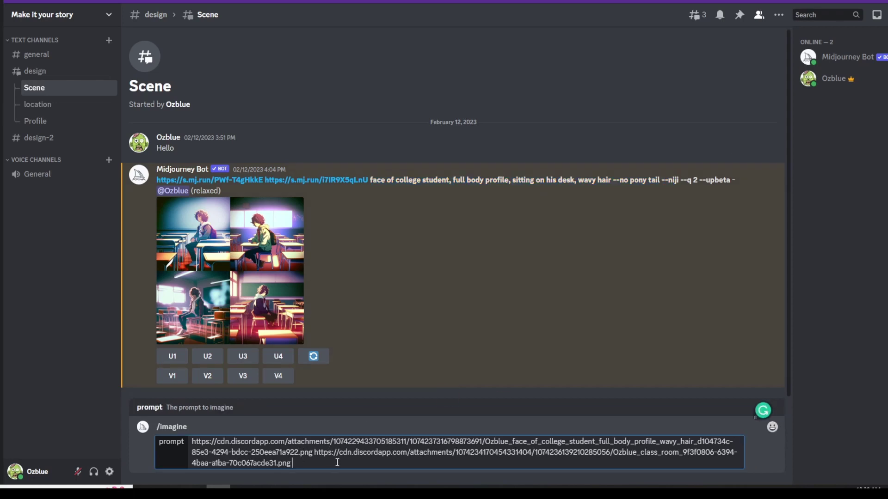
key(ctrl+v)
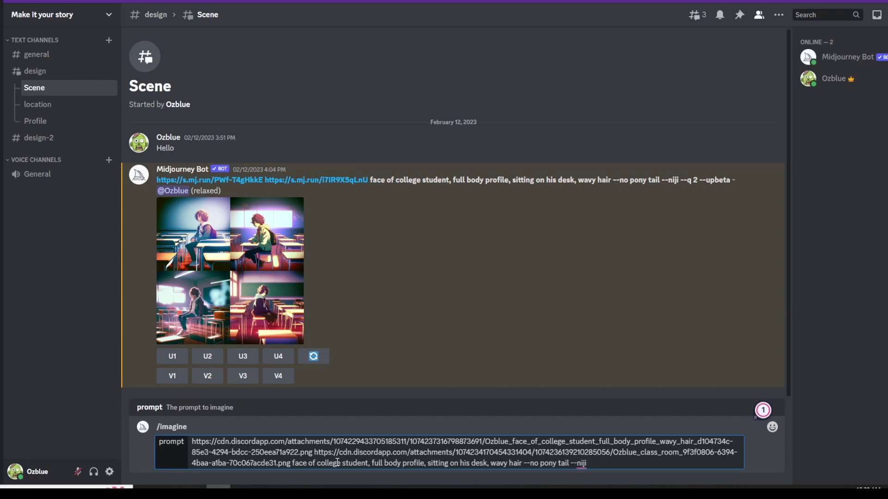
key(Return)
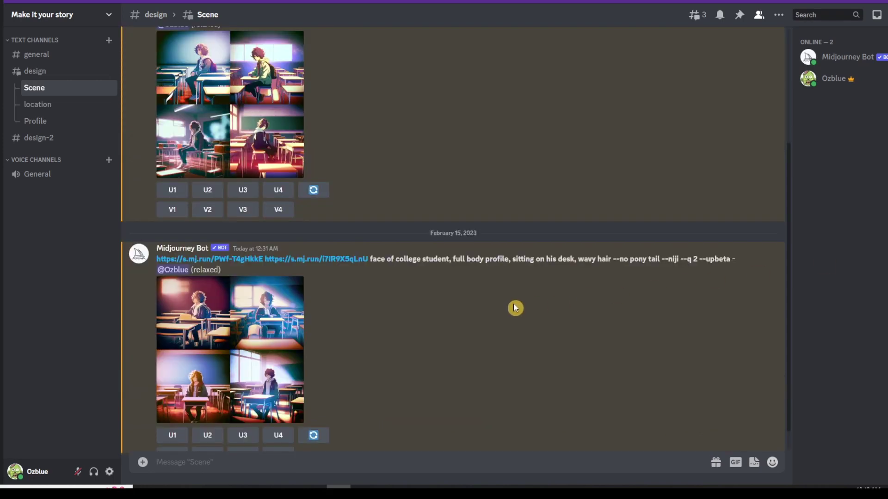
scroll(375, 309, up, 2)
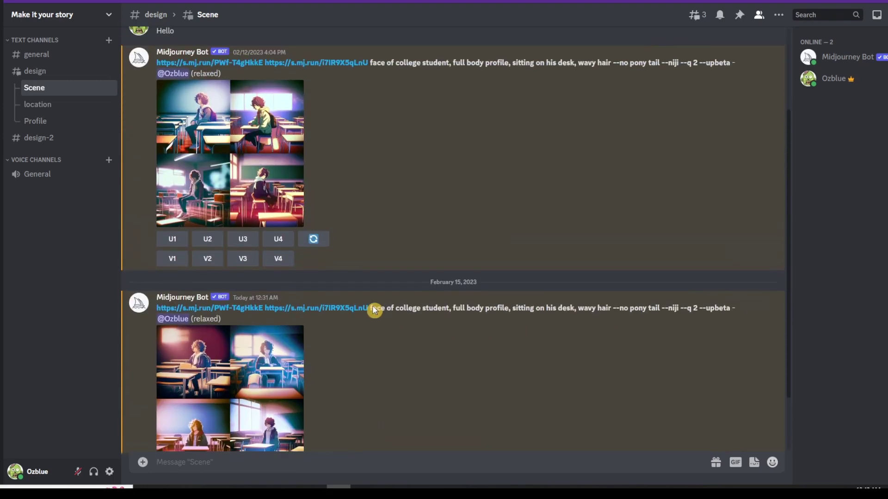
click(221, 154)
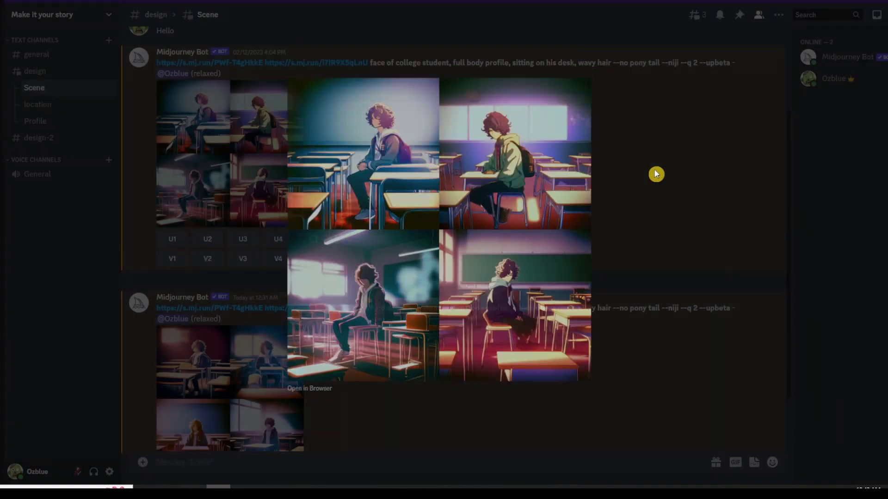
click(653, 172)
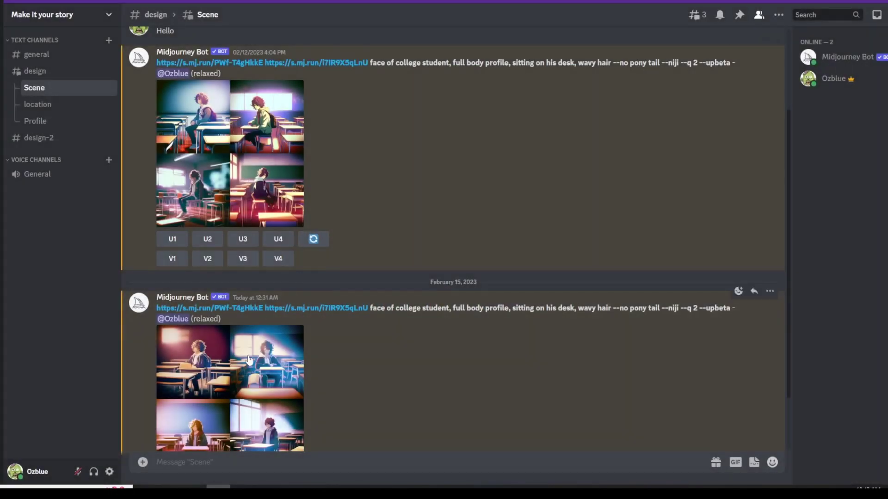
scroll(285, 370, down, 3)
click(242, 336)
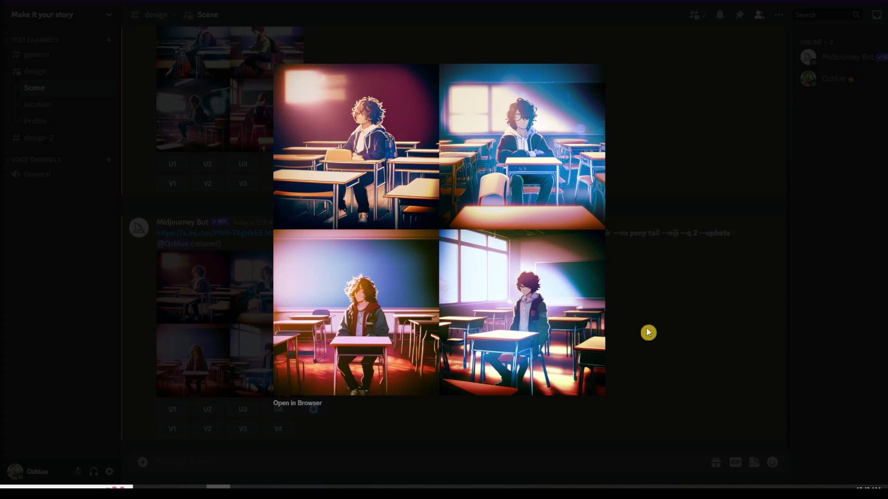
click(646, 328)
scroll(390, 379, up, 1)
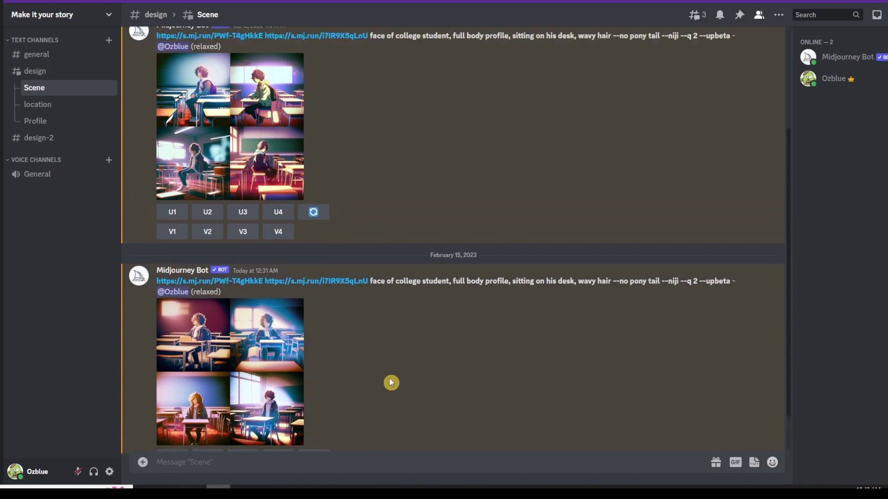
scroll(390, 380, up, 1)
scroll(390, 382, up, 1)
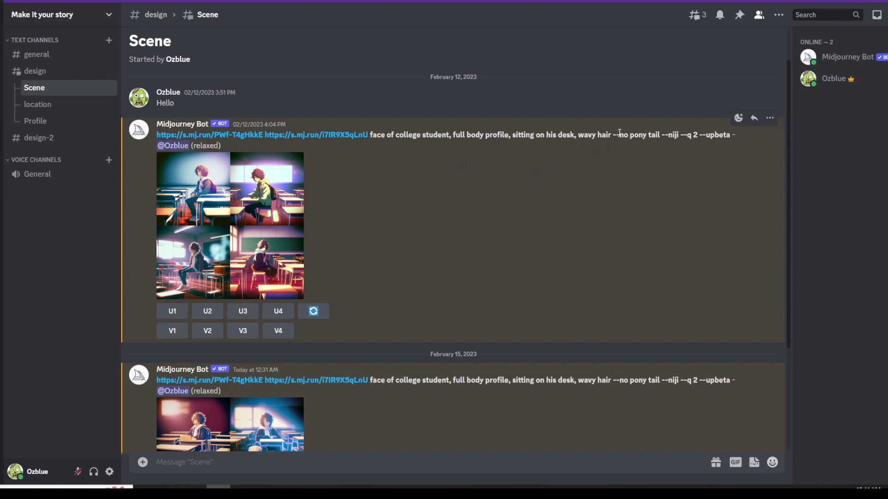
drag(613, 134, 664, 134)
click(628, 156)
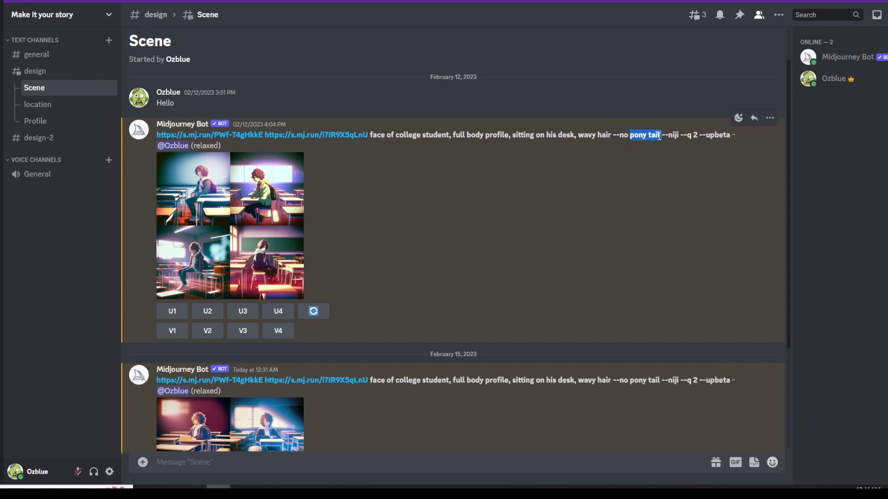